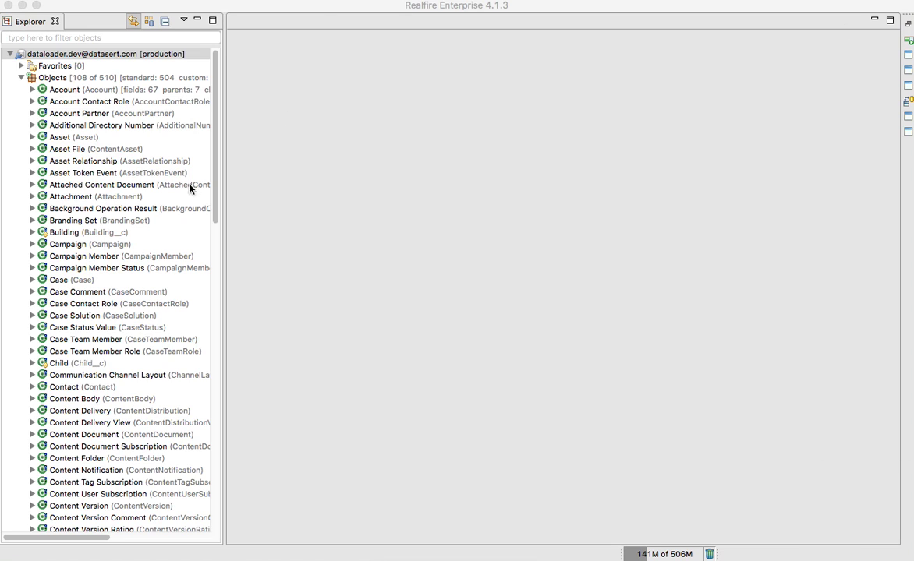
Step: Open the production connection's details, make more room for them beside the explorer, and show the connection's Object Security view
double_click(173, 56)
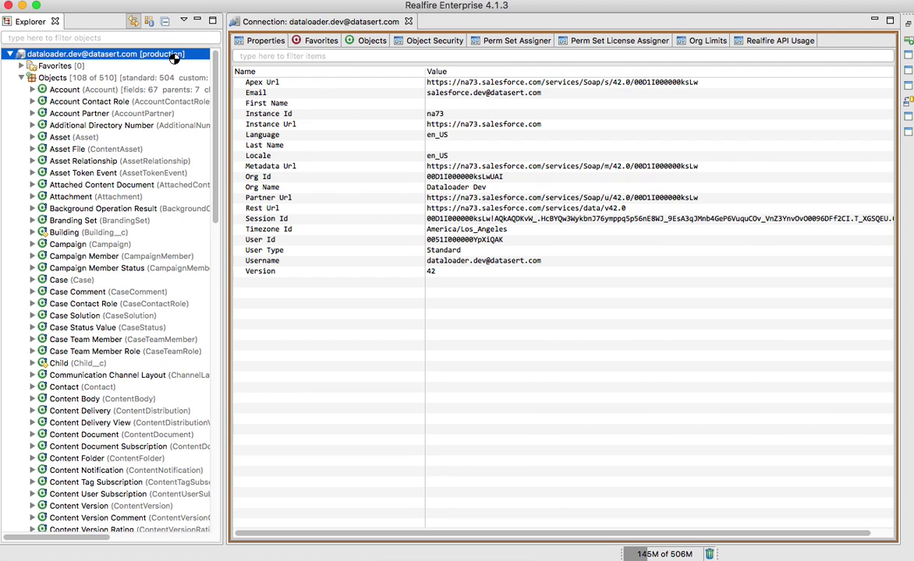
right_click(171, 56)
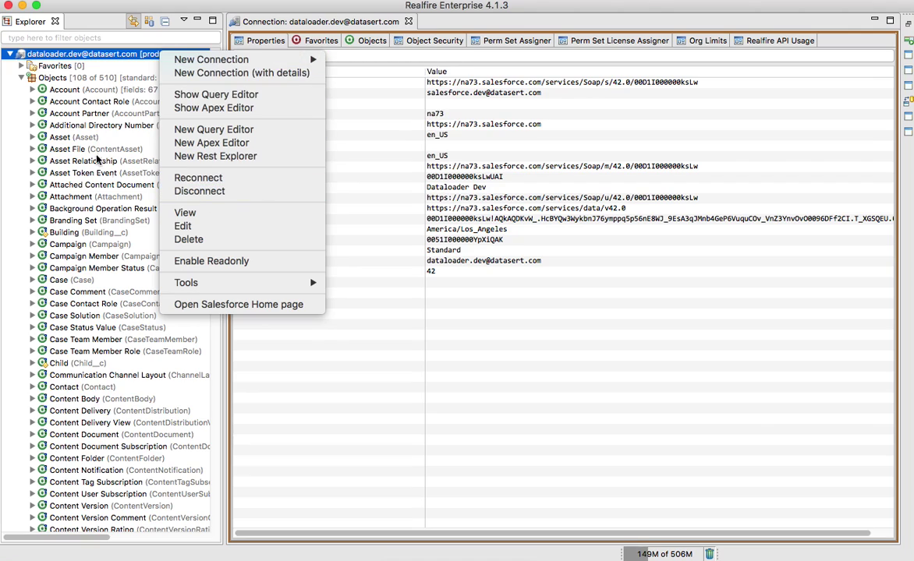
left_click(96, 161)
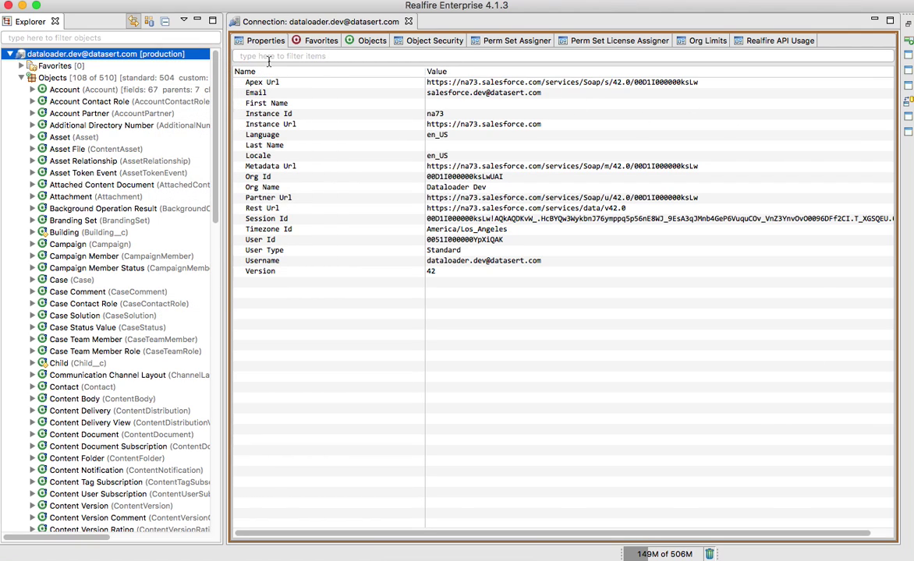
left_click_drag(220, 147, 171, 147)
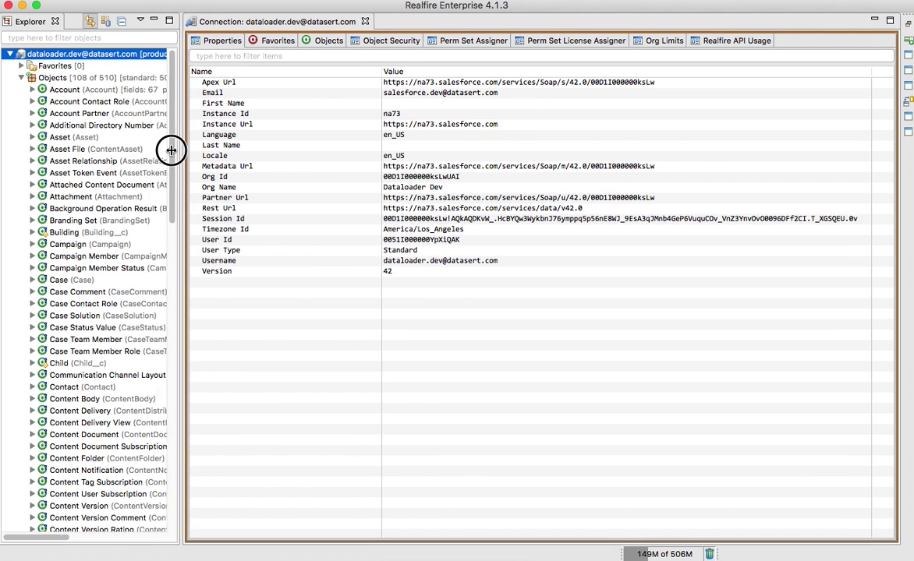
left_click(372, 40)
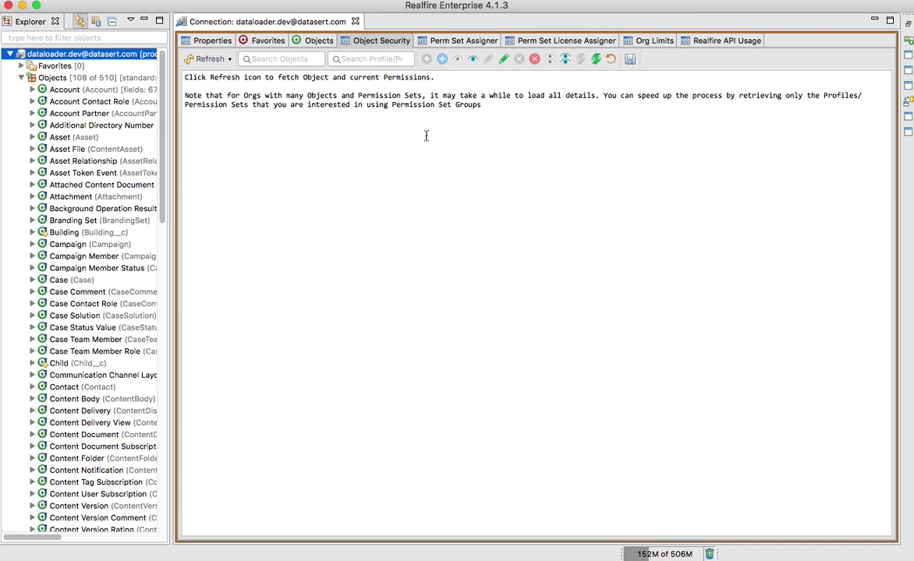
Step: Fetch the object permissions for all profiles and permission sets
left_click_drag(481, 105, 187, 66)
left_click(267, 90)
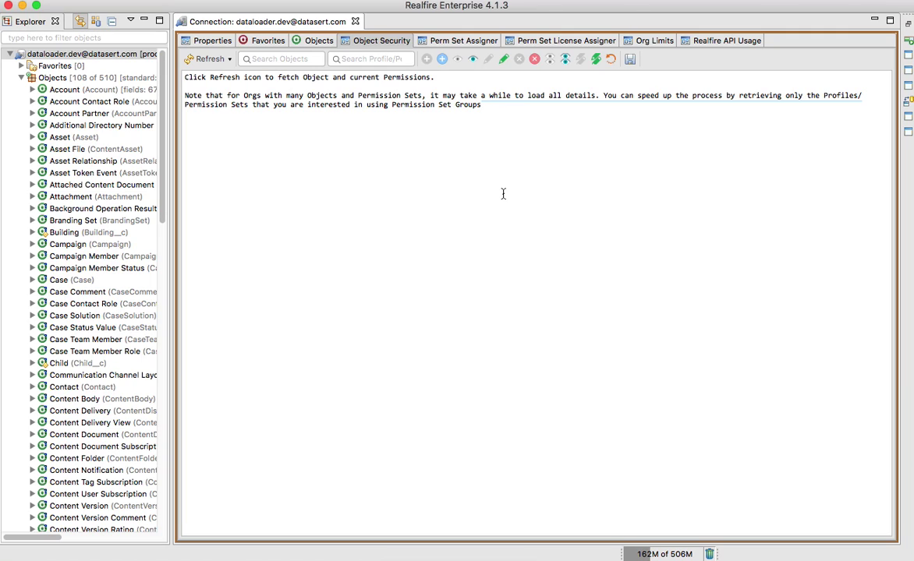
left_click(227, 59)
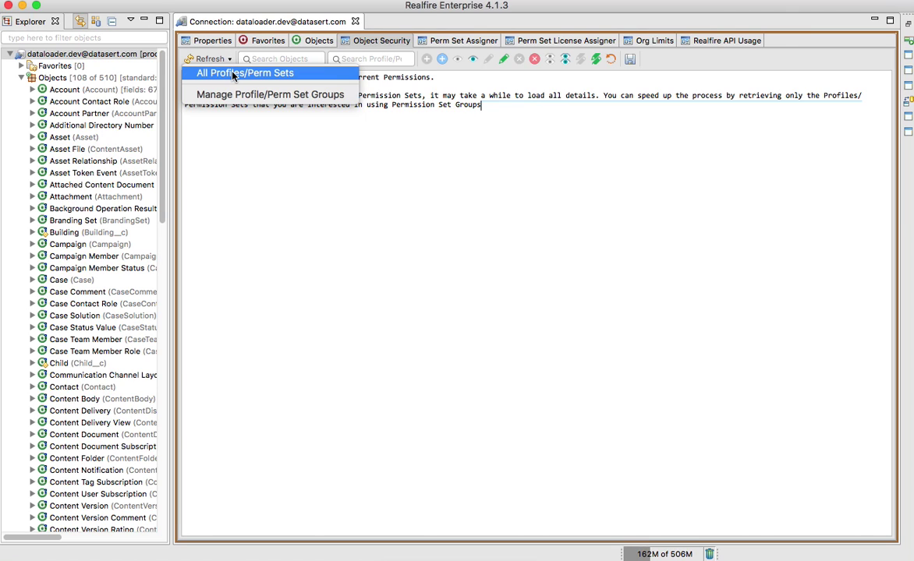
left_click(232, 74)
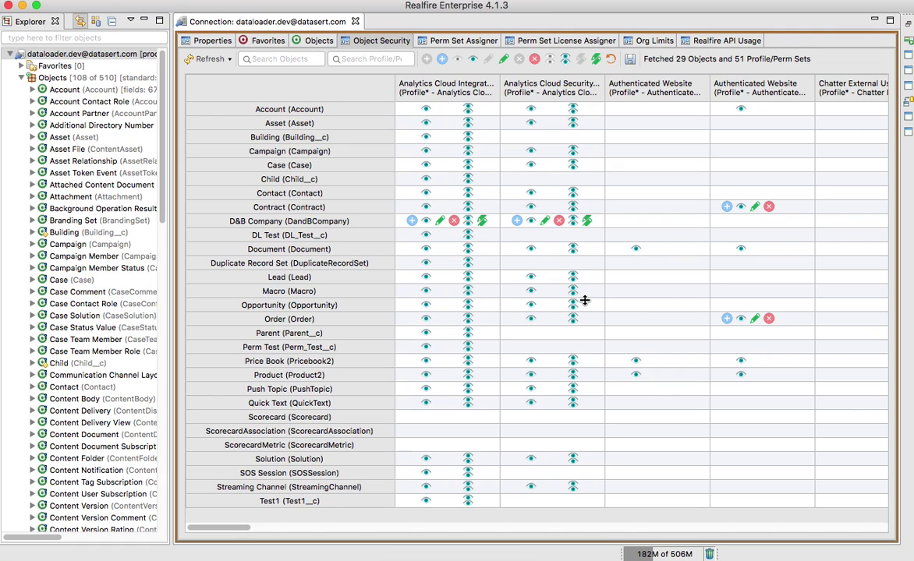
Step: Widen the Analytics Cloud Integration User column slightly and look through the object permissions across all profiles and permission sets
mouse_move(585, 300)
left_click_drag(499, 83, 593, 83)
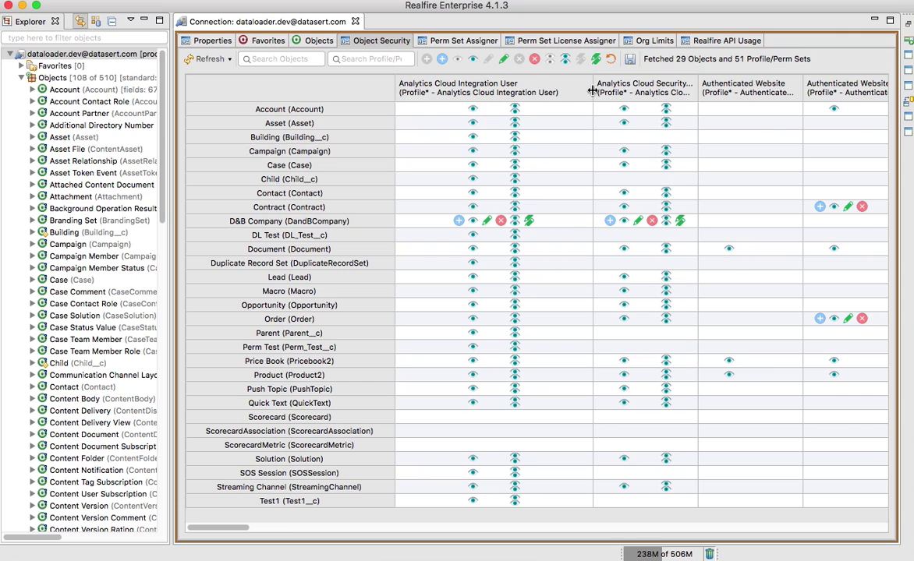
left_click_drag(590, 86, 518, 82)
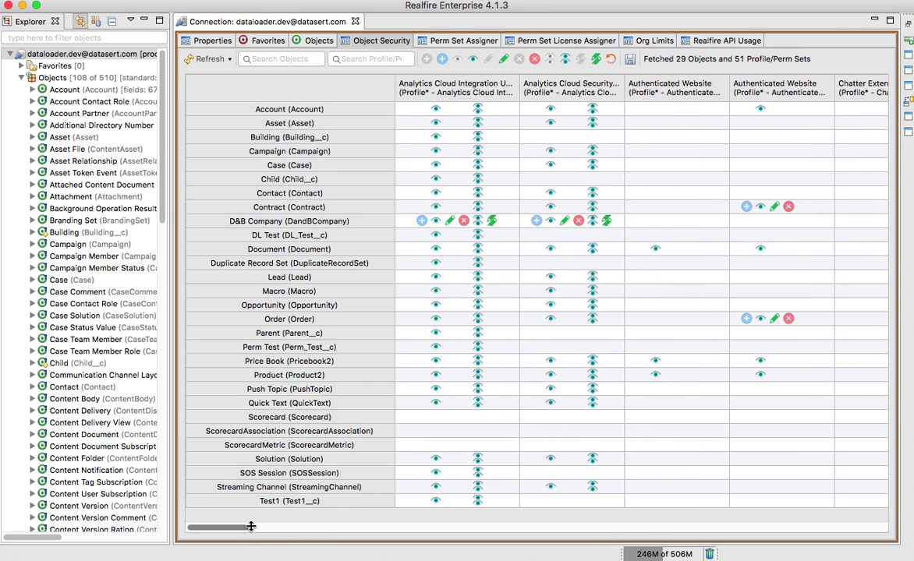
left_click_drag(234, 528, 494, 528)
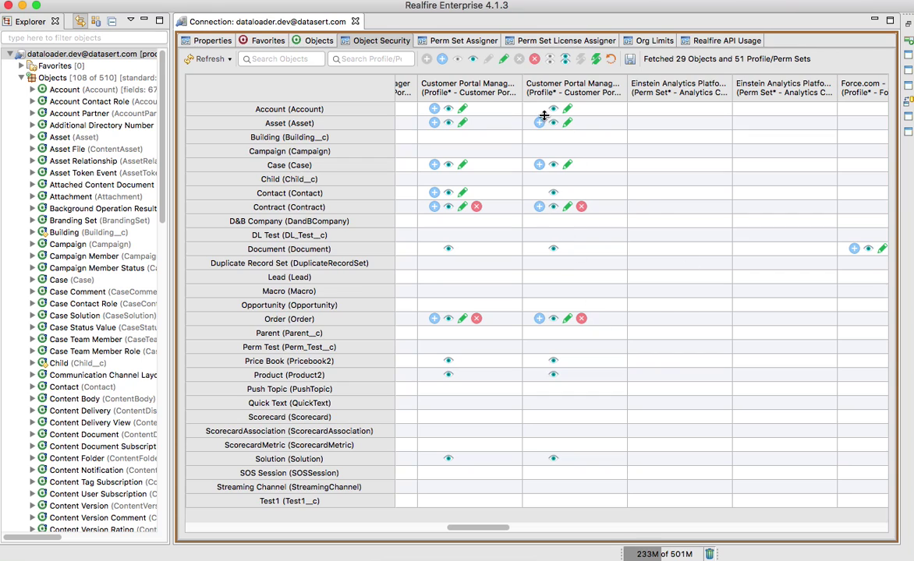
left_click_drag(460, 528, 861, 525)
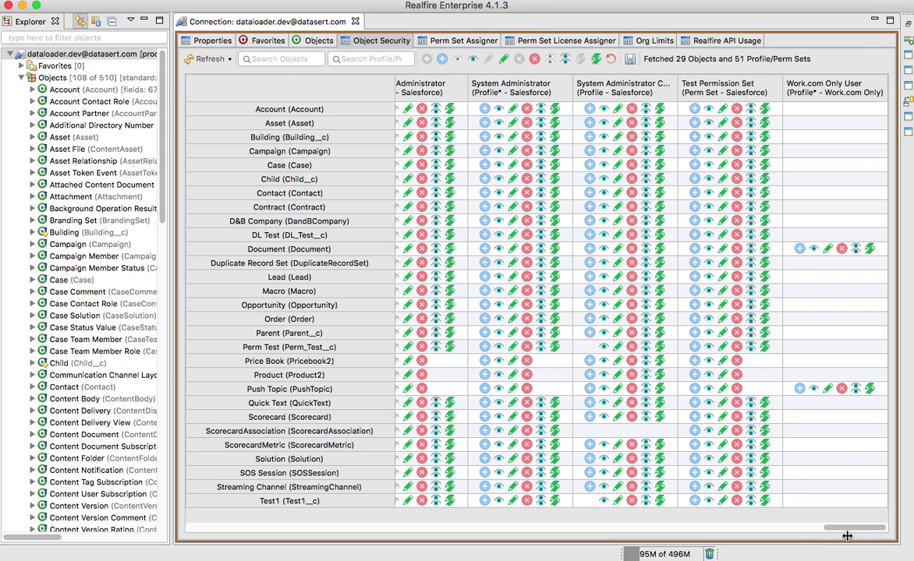
left_click_drag(867, 530, 690, 526)
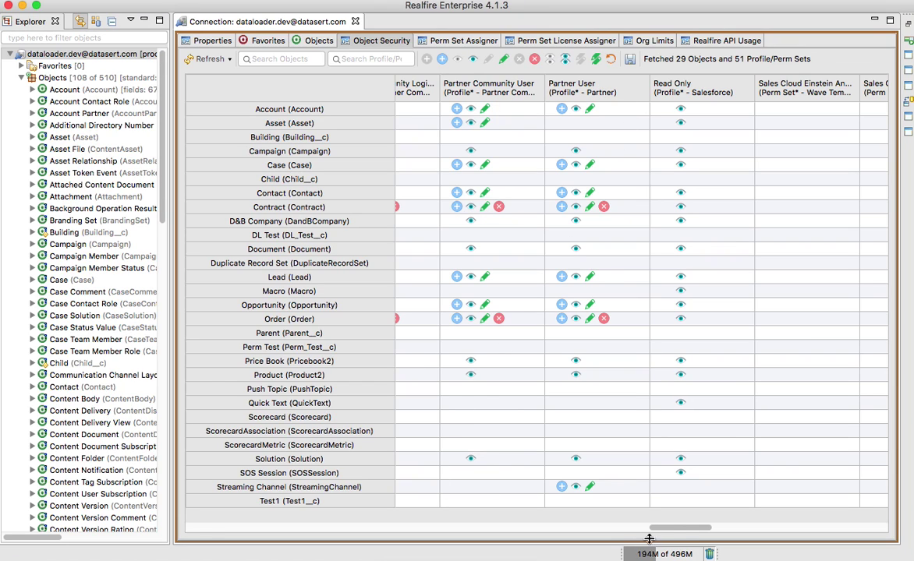
left_click_drag(672, 528, 188, 535)
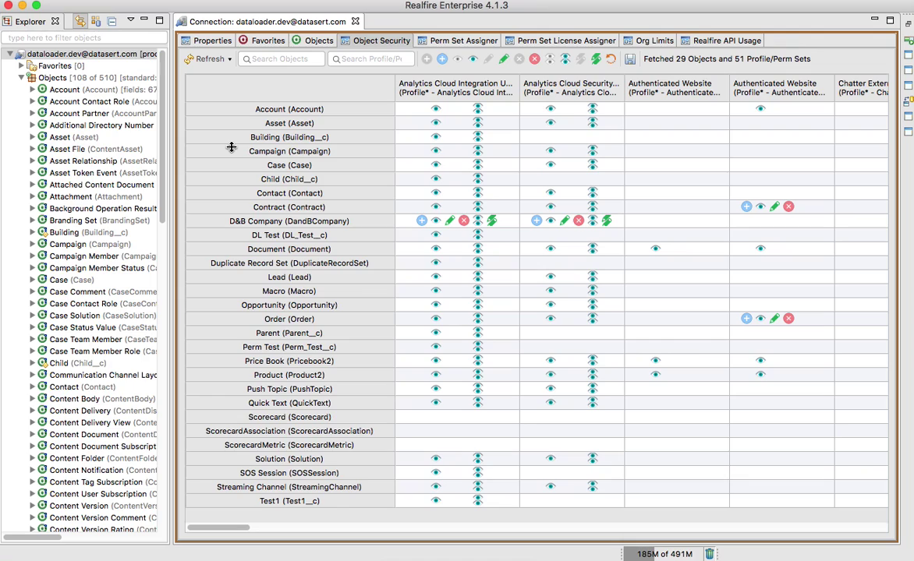
left_click(343, 58)
left_click(305, 60)
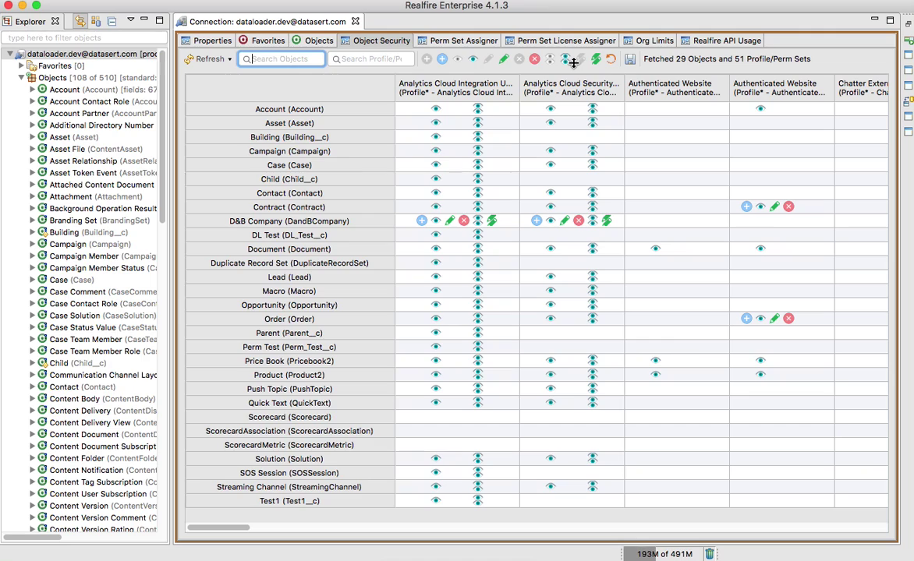
mouse_move(602, 243)
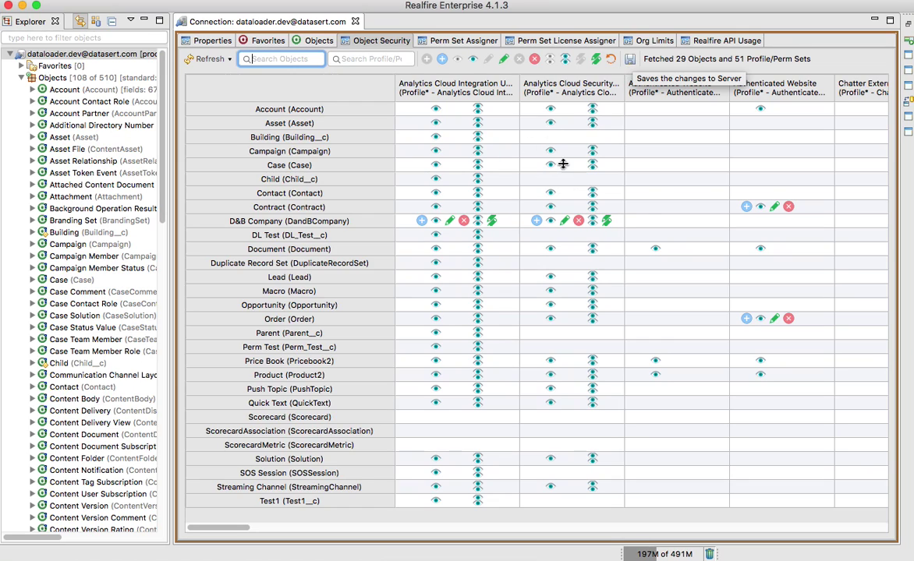
left_click(506, 177)
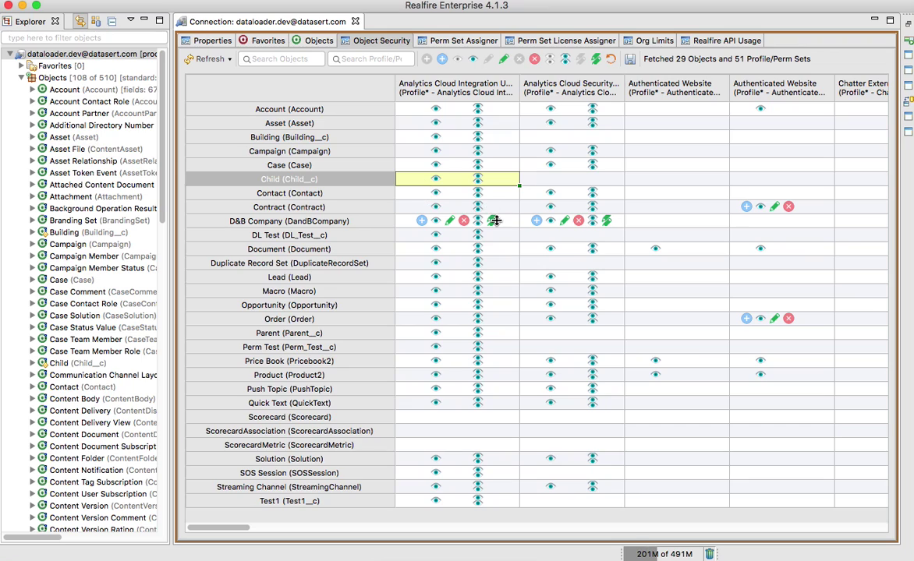
Step: Revoke the Create permission on D&B Company for the Analytics Cloud Integration User profile and check the cell's initial and current permissions
left_click(463, 83)
left_click(422, 220)
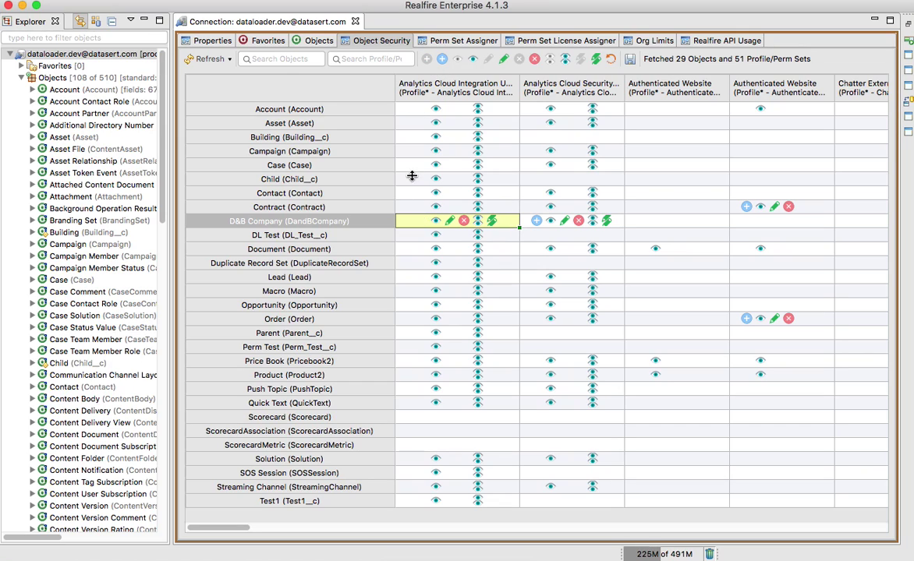
mouse_move(423, 221)
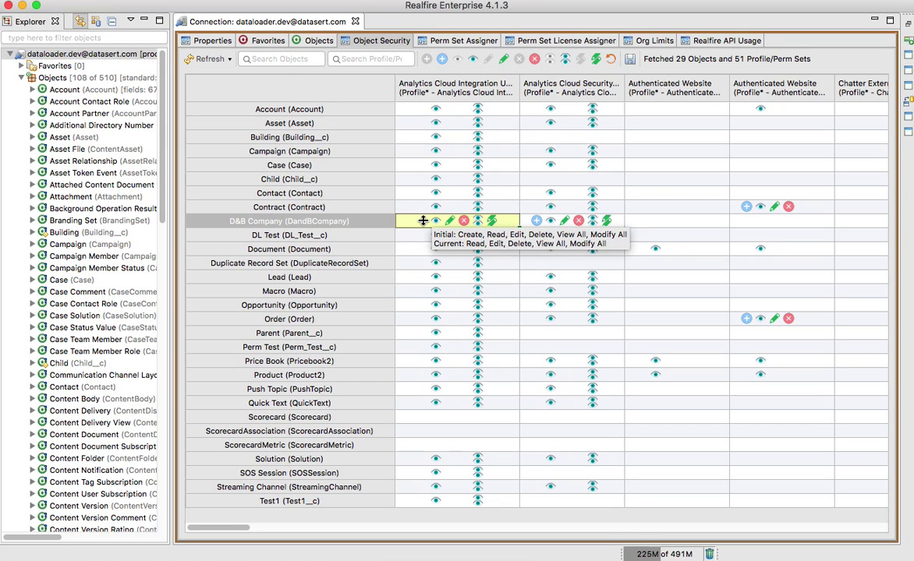
Step: Revoke Read on D&B Company for the Analytics Cloud Integration User profile, then grant Create on the same object
left_click(456, 59)
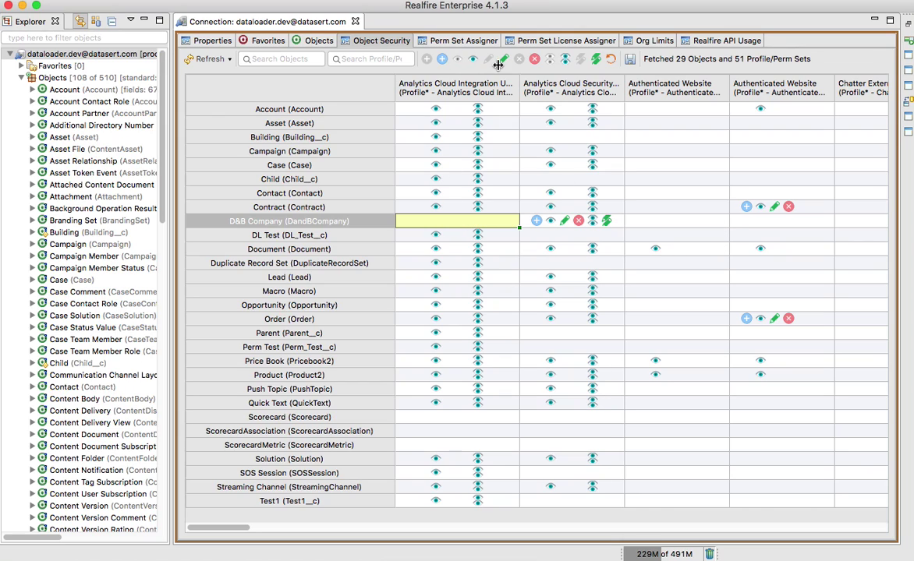
left_click(441, 60)
left_click(442, 59)
left_click(441, 60)
Step: Compare the modified D&B Company cell's highlight and its initial and current permissions with neighbouring cells in the grid
left_click(472, 234)
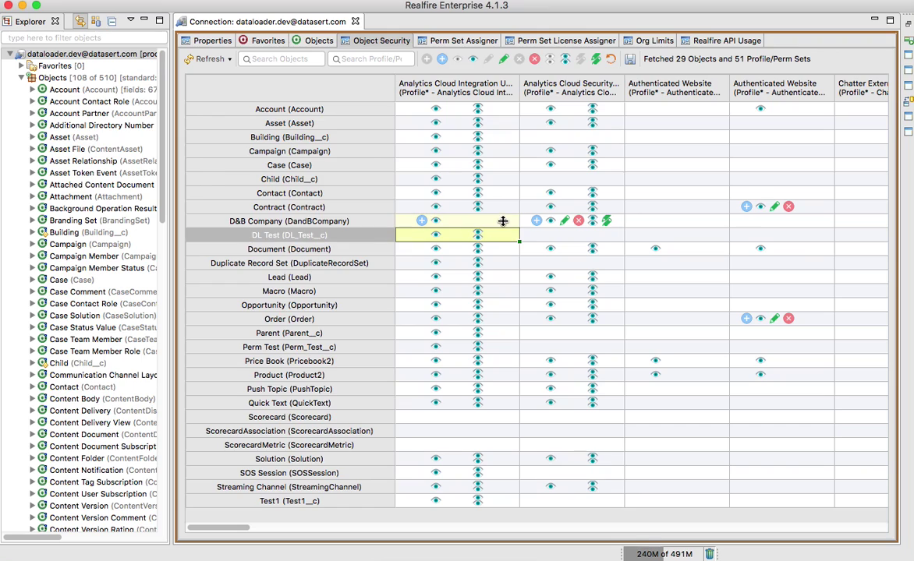
left_click_drag(503, 220, 592, 291)
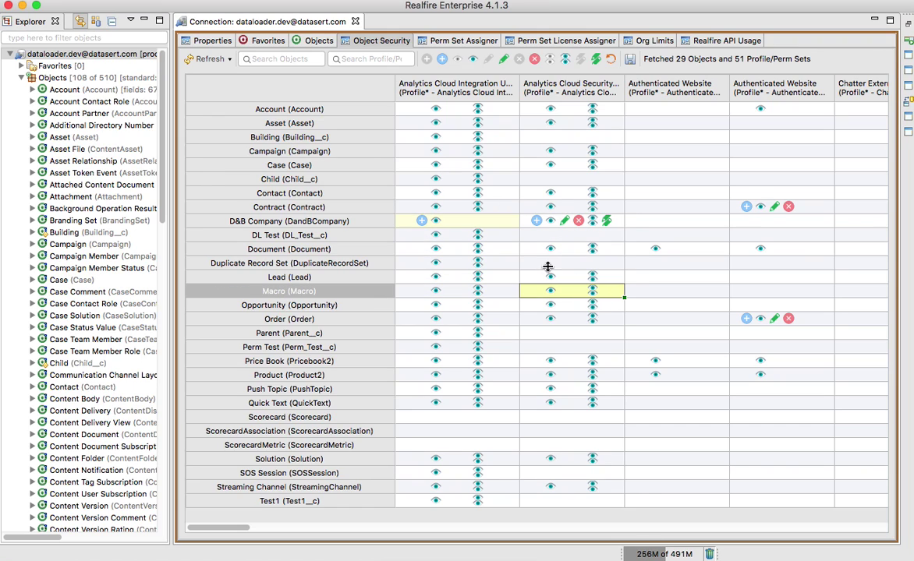
left_click(470, 223)
left_click(472, 231)
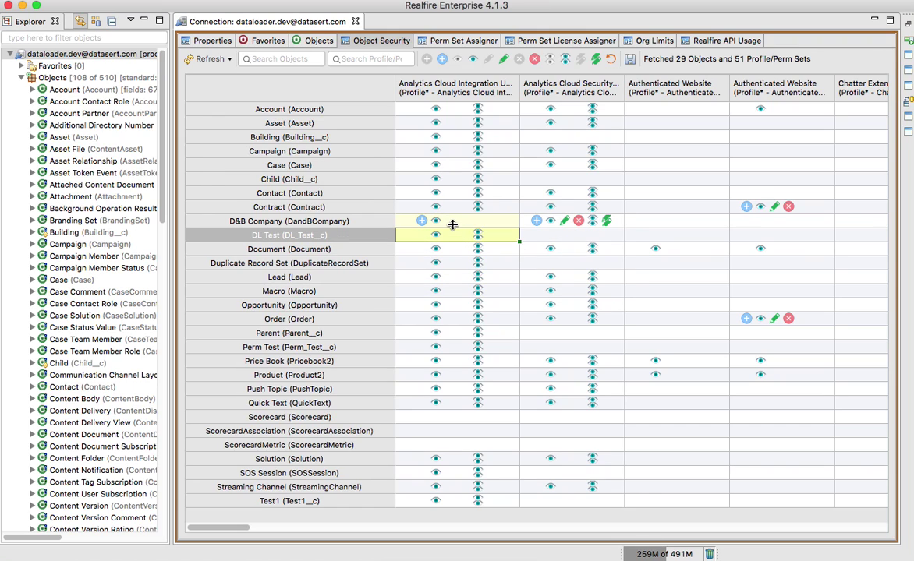
left_click(448, 221)
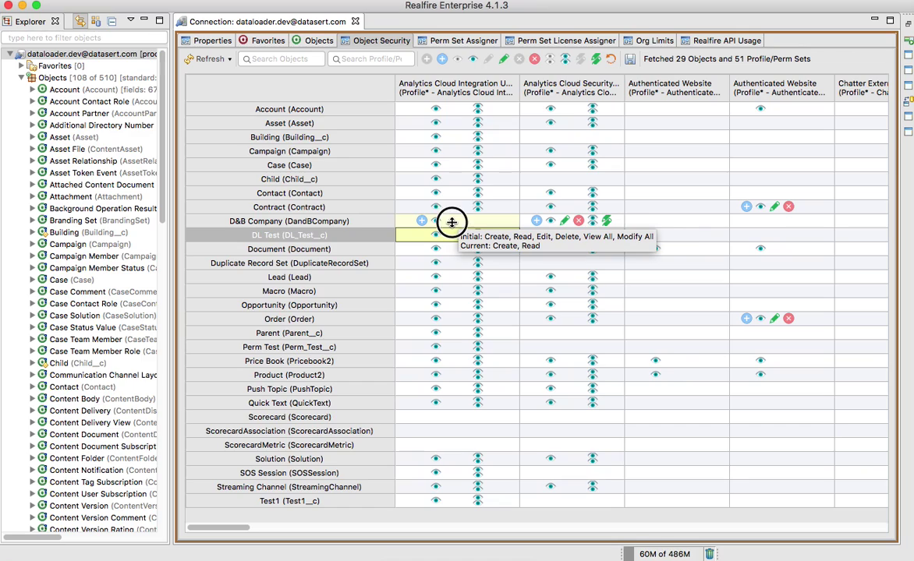
left_click(461, 234)
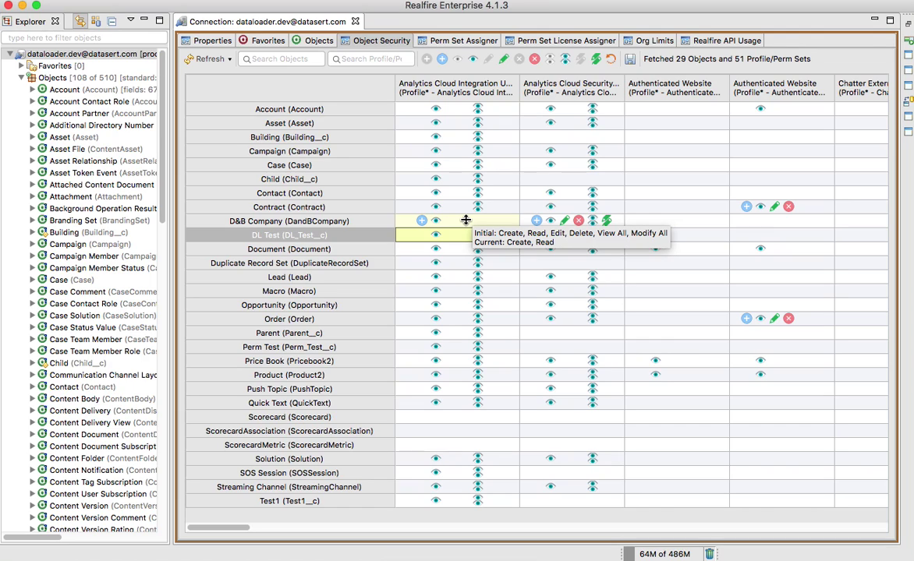
left_click(466, 220)
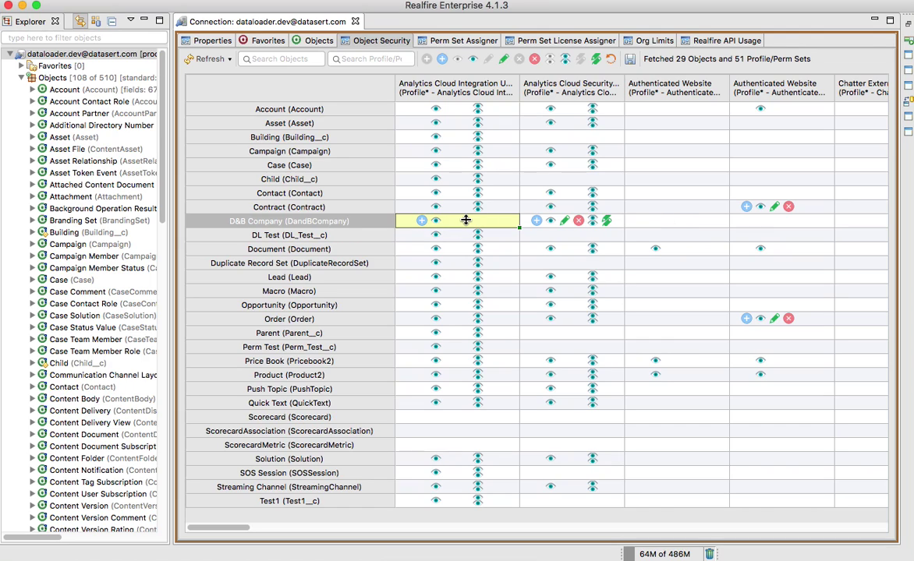
left_click(473, 277)
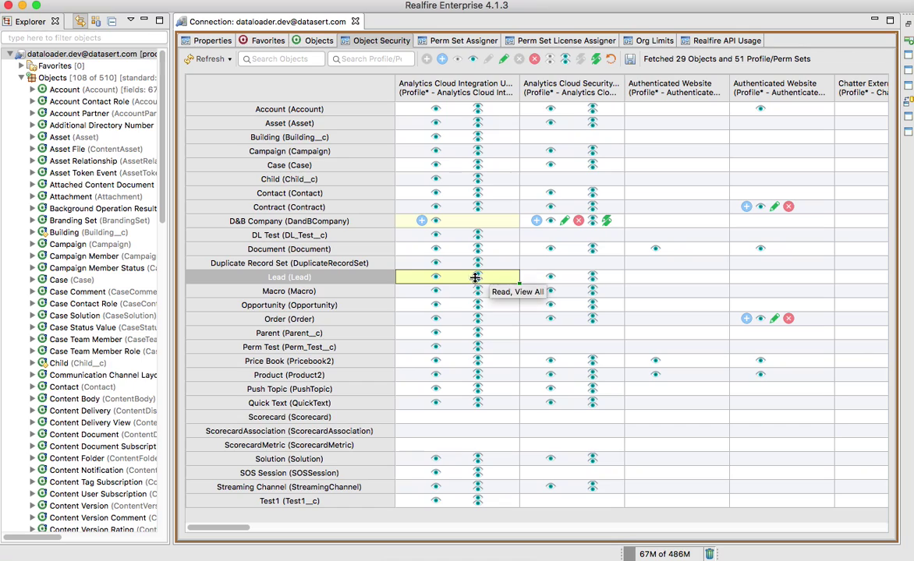
mouse_move(469, 223)
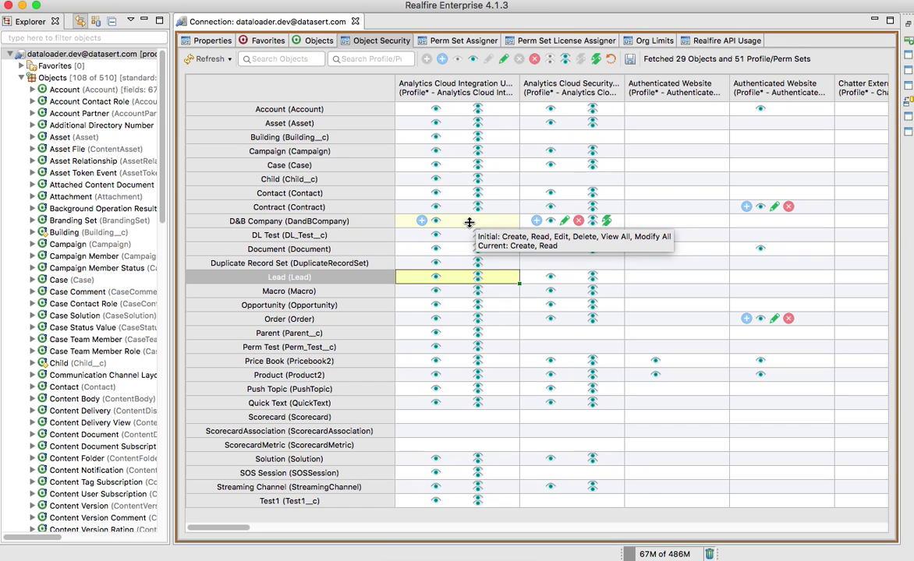
Step: Revert the pending permission changes on D&B Company for the Analytics Cloud Integration User profile and check the cell's permissions
left_click(468, 223)
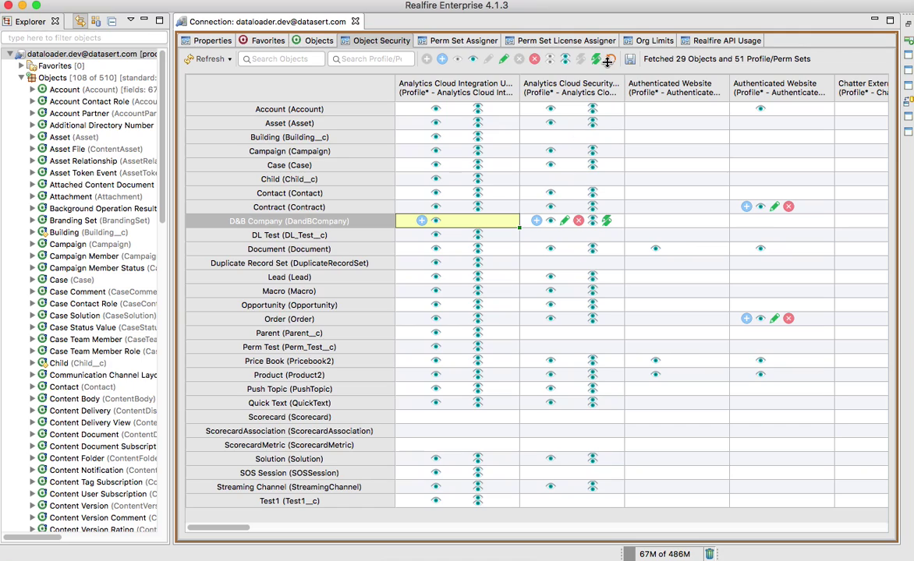
left_click(558, 59)
left_click(453, 307)
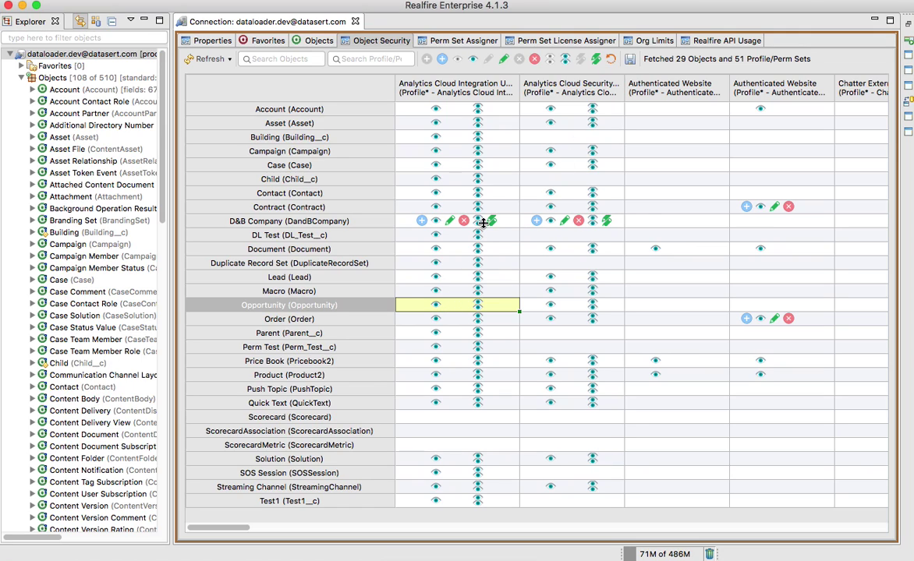
left_click(482, 223)
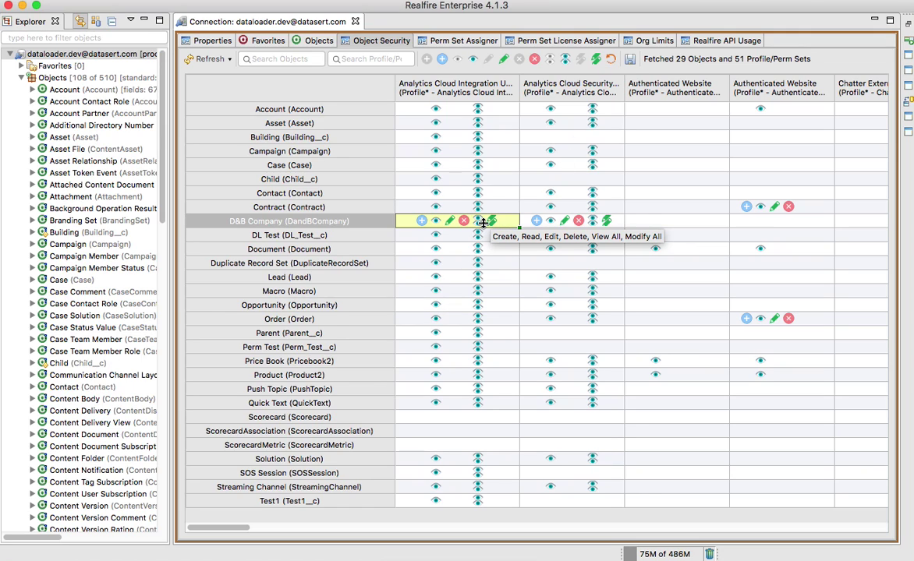
Step: Revoke the Read permission on D&B Company for the Analytics Cloud Integration User profile
left_click(477, 248)
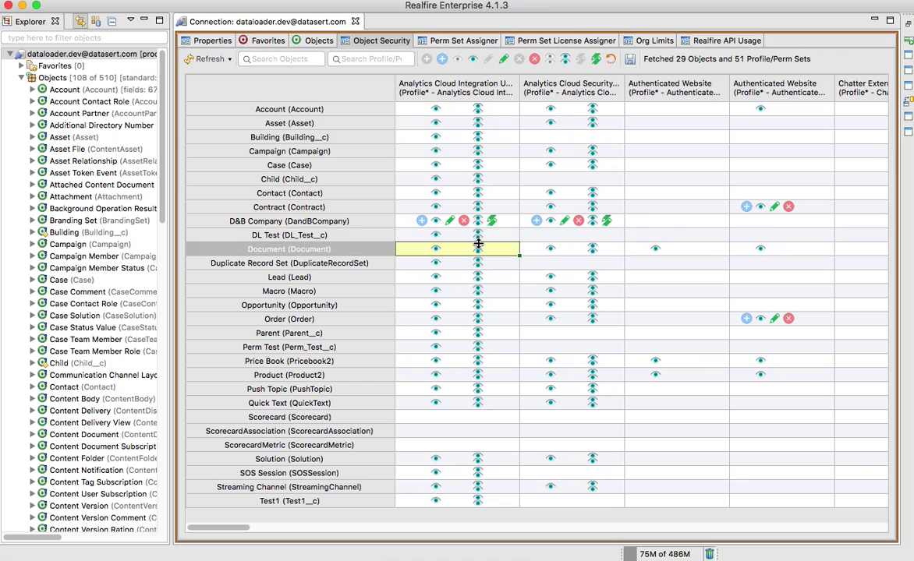
left_click(477, 234)
left_click(474, 223)
left_click(469, 235)
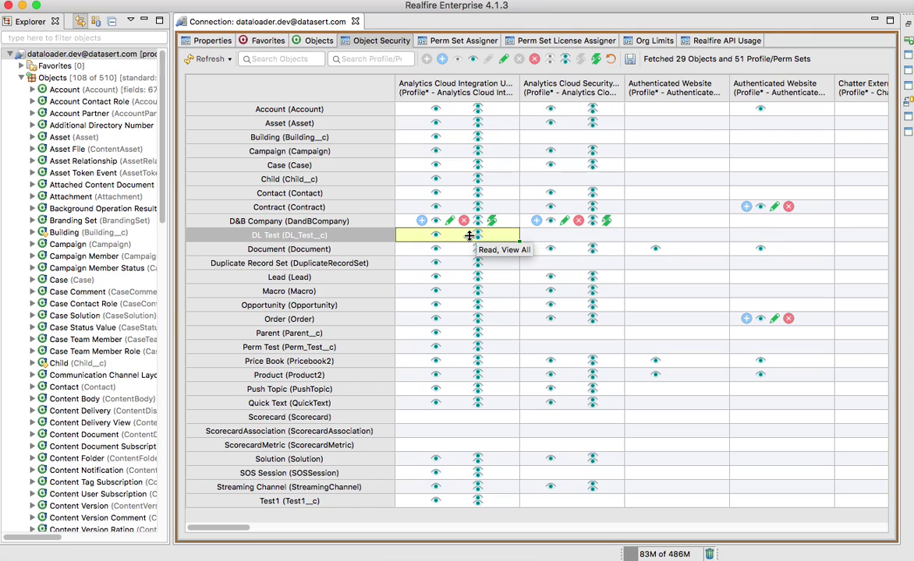
left_click(472, 223)
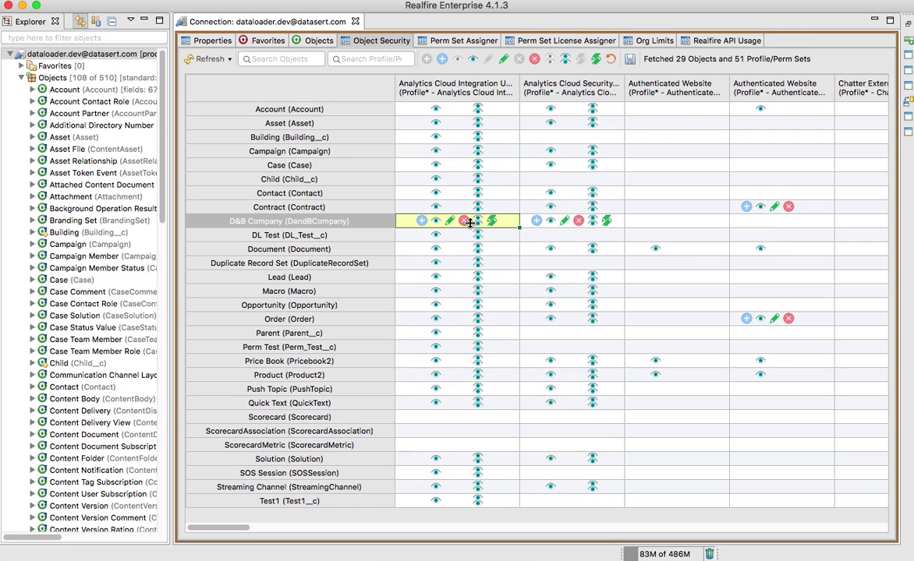
left_click(458, 59)
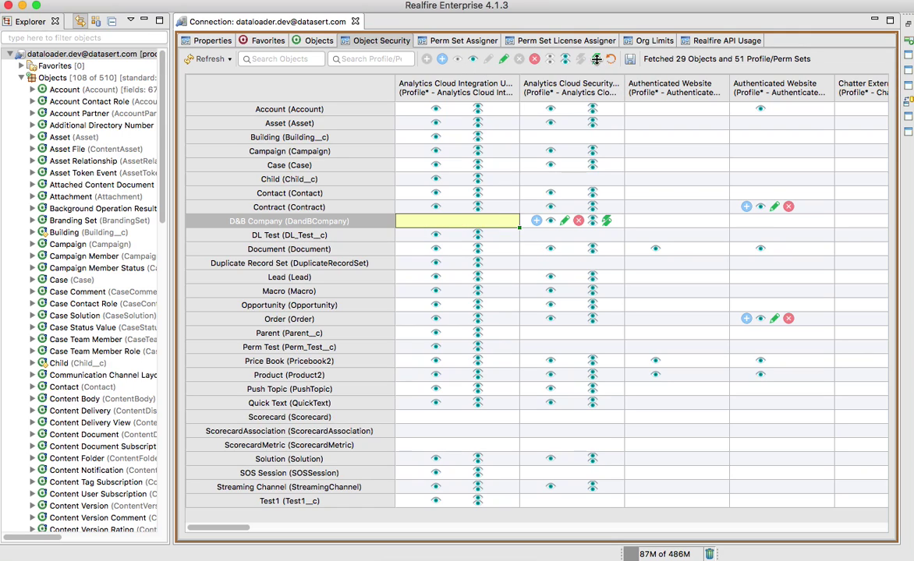
Step: Grant Modify All and Create on D&B Company for the Analytics Cloud Integration User profile, and check the cell's permissions
left_click(596, 59)
left_click(523, 247)
left_click(455, 222)
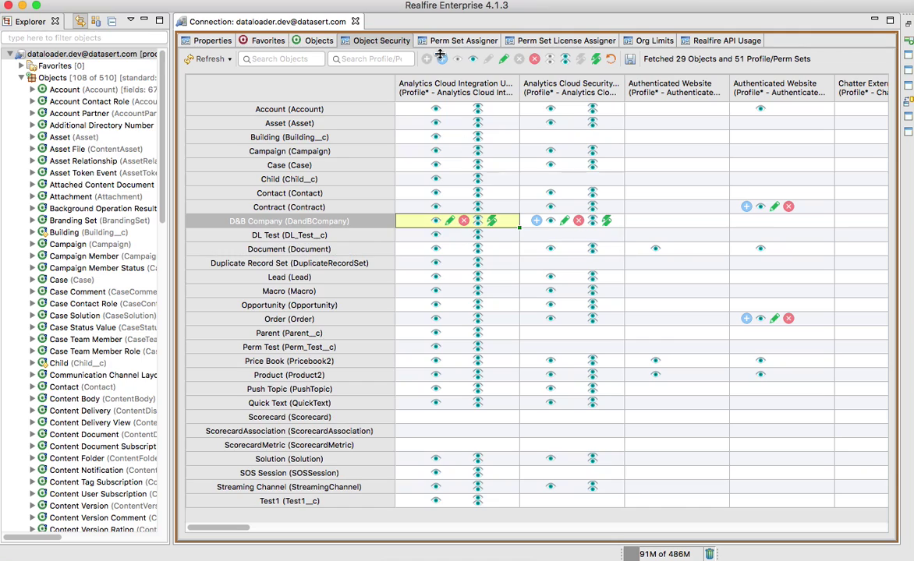
left_click(475, 278)
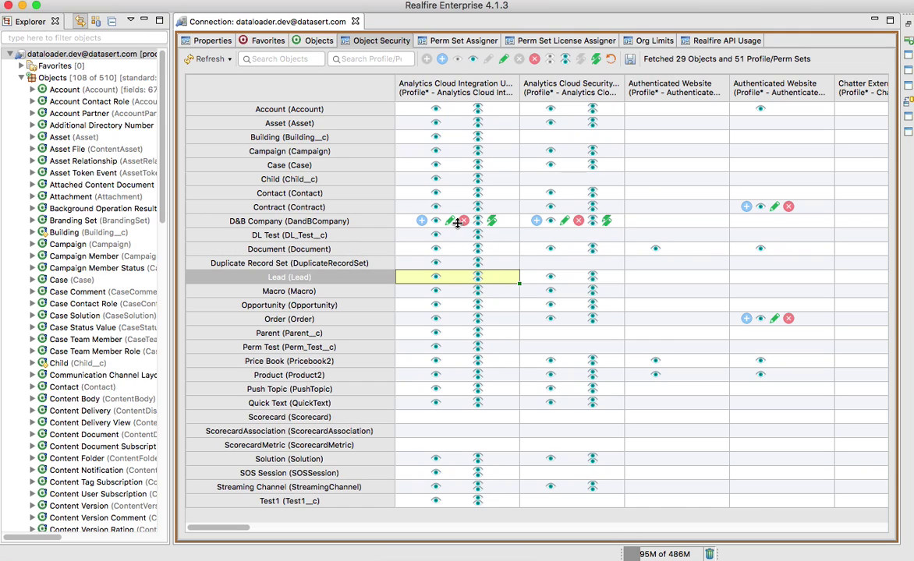
mouse_move(458, 223)
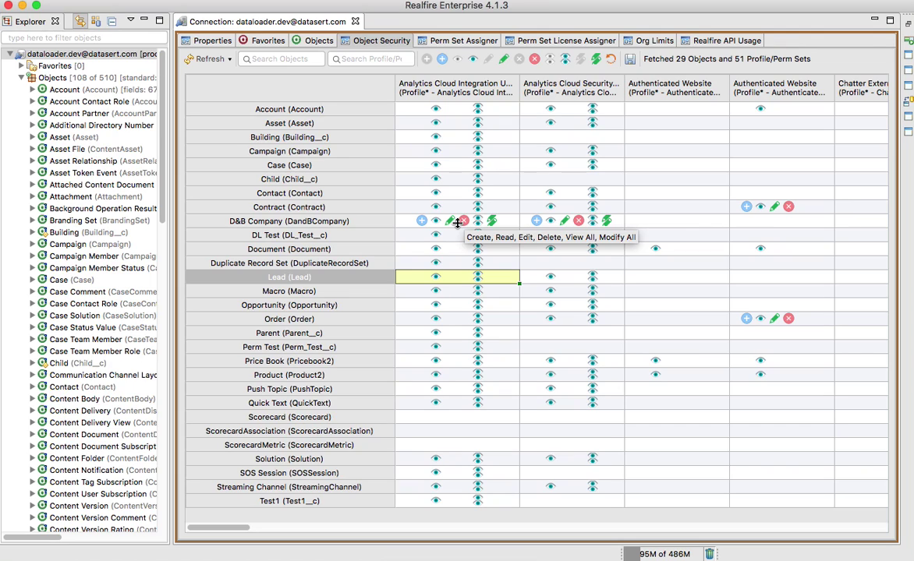
left_click(457, 223)
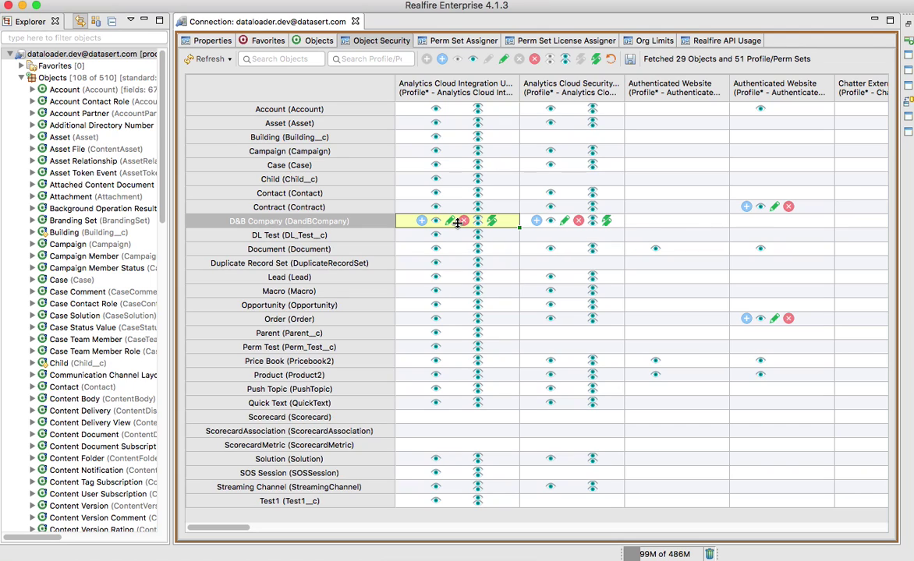
left_click(454, 249)
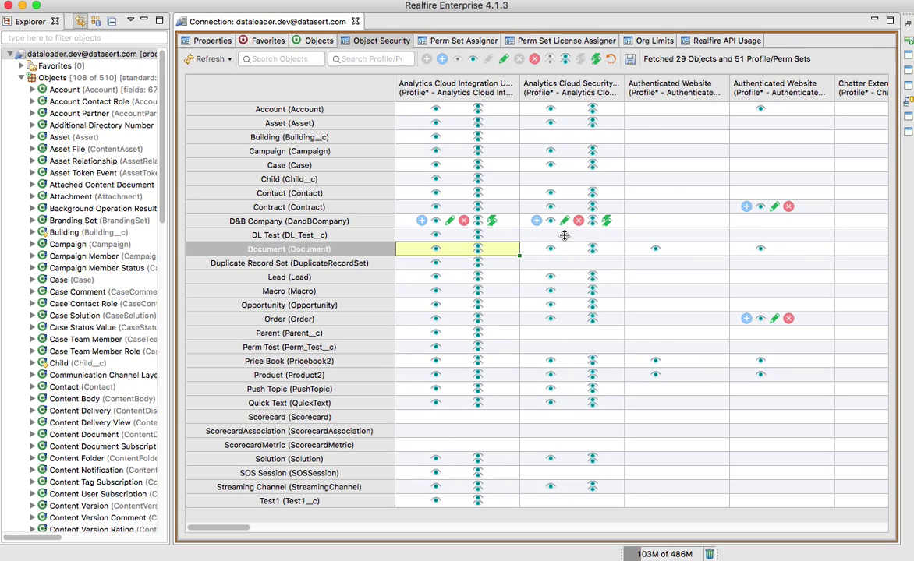
Step: Grant Modify All on the objects from DL Test through Perm Test for the two Analytics Cloud profiles
left_click_drag(567, 233, 489, 347)
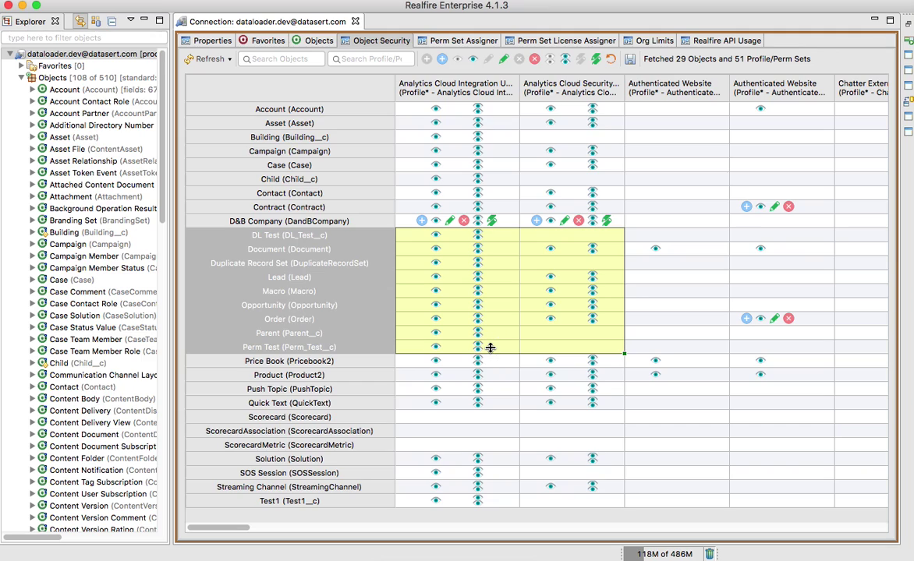
left_click(597, 60)
left_click(606, 280)
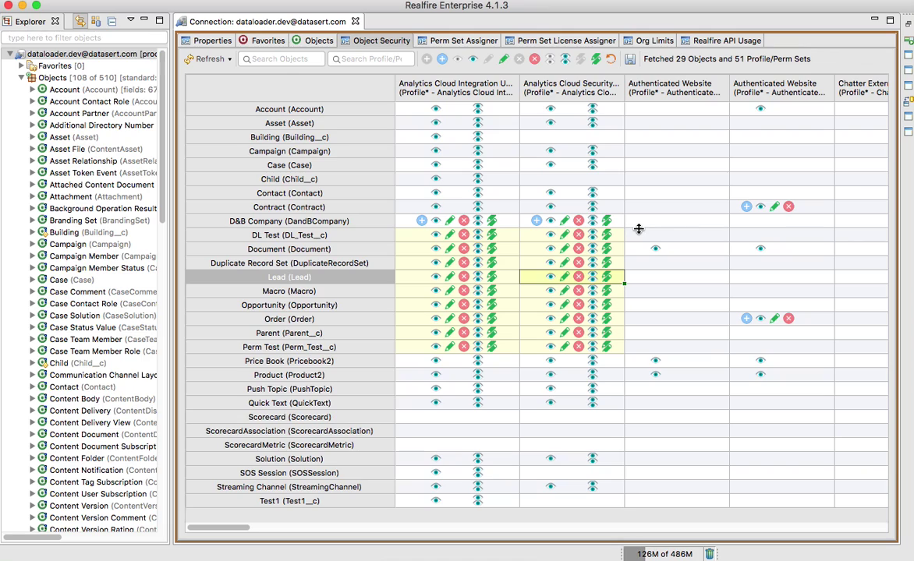
Step: Revoke View All, then grant it again, on combined cell ranges spanning Case and Contract through Product in the Analytics Cloud Security and Authenticated Website columns
left_click_drag(732, 206, 786, 286)
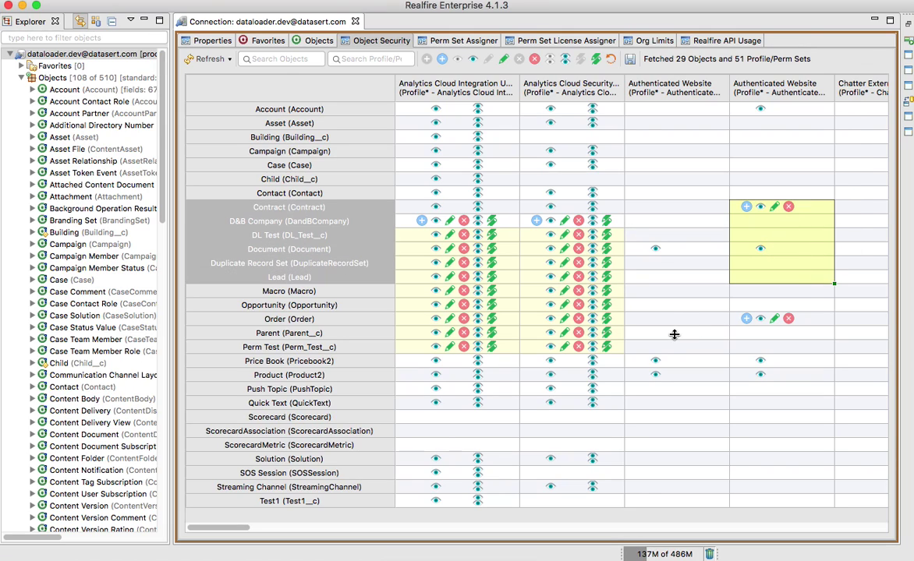
left_click_drag(646, 278, 653, 375)
left_click(578, 166)
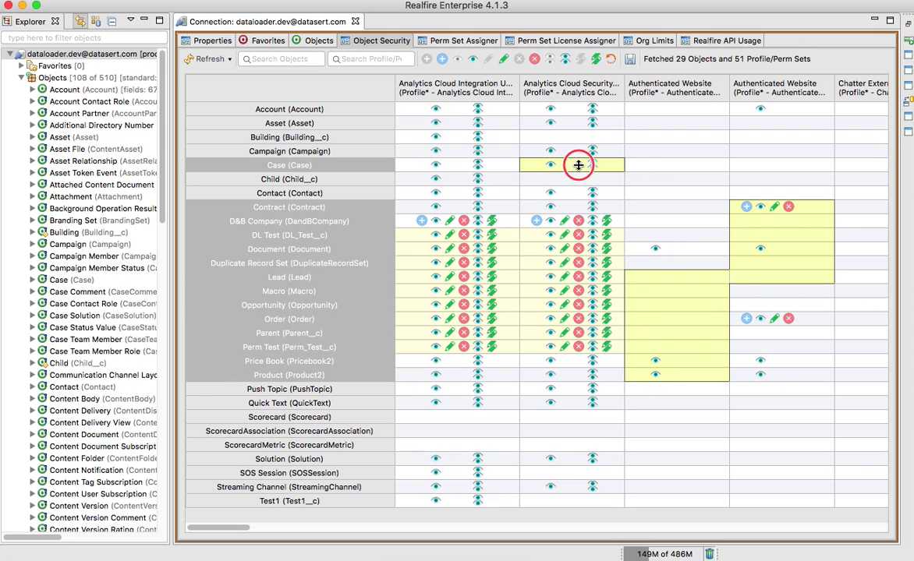
left_click_drag(578, 165, 632, 164)
left_click(551, 62)
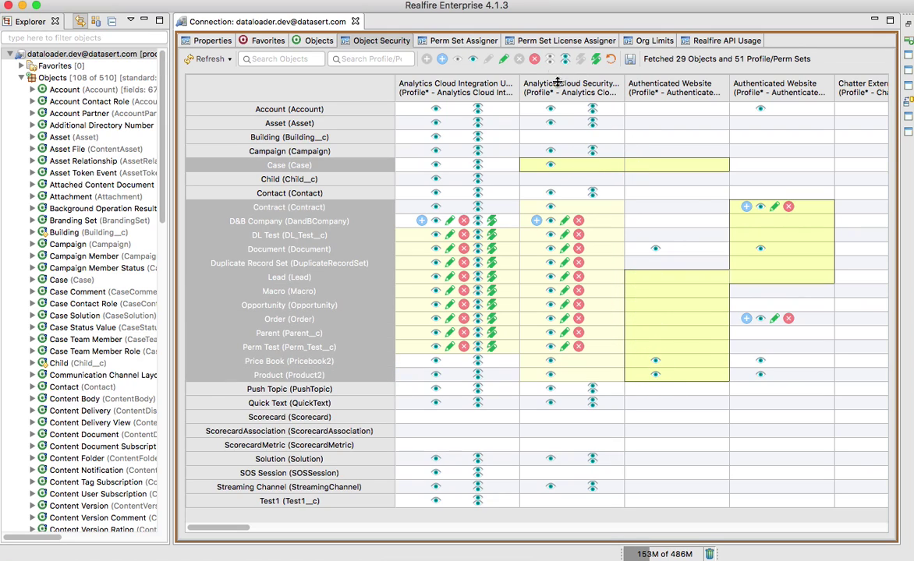
left_click(565, 59)
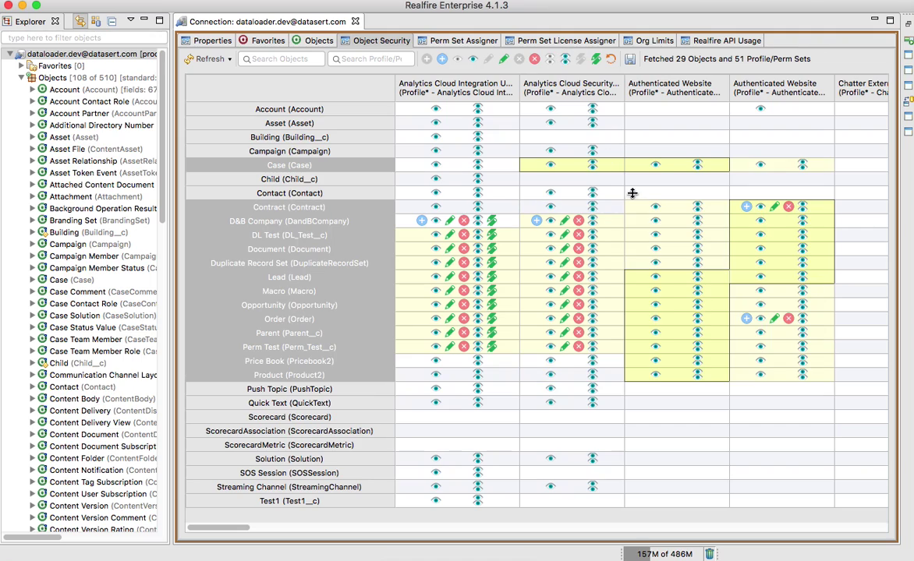
left_click(716, 243)
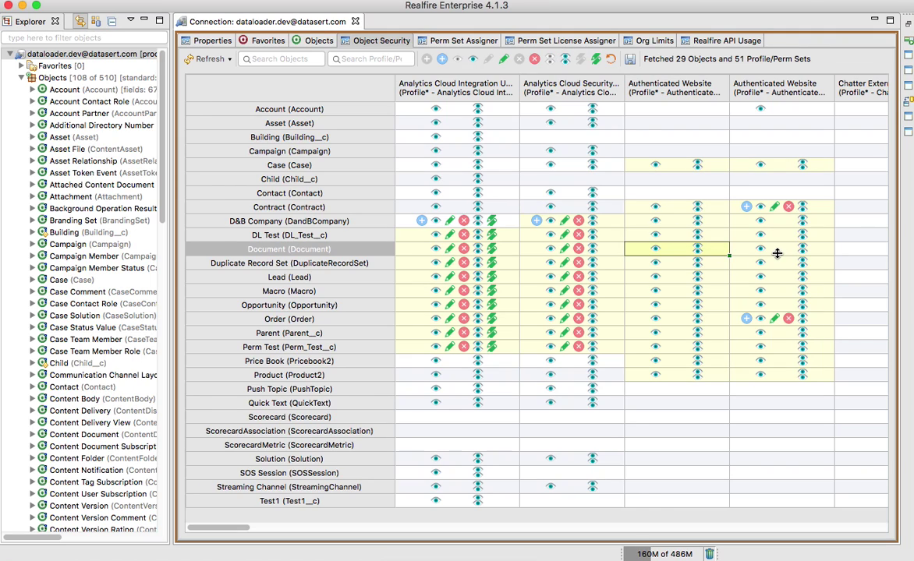
Step: Reduce the entire DL Test, Document, Duplicate Record Set and Lead rows to only Read and Edit permissions
left_click(348, 235)
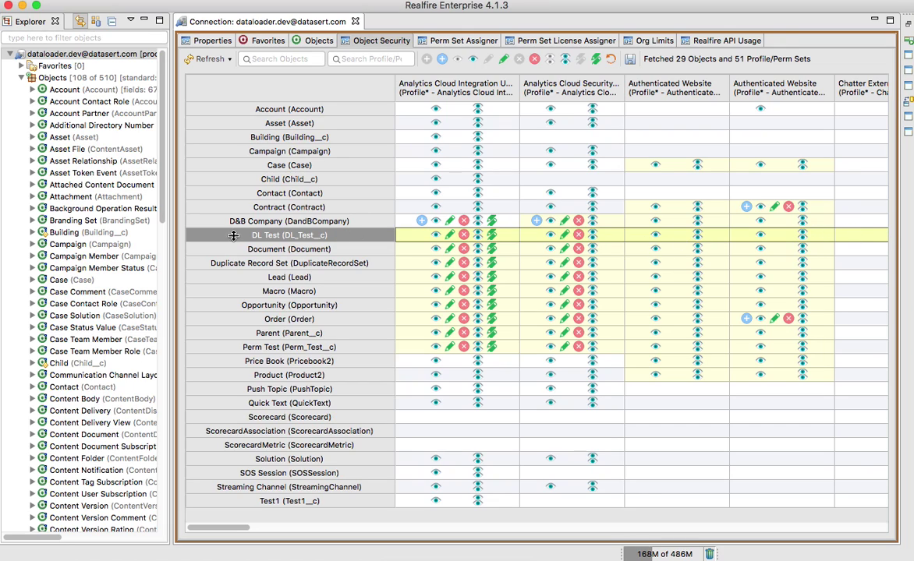
left_click(353, 278, "shift")
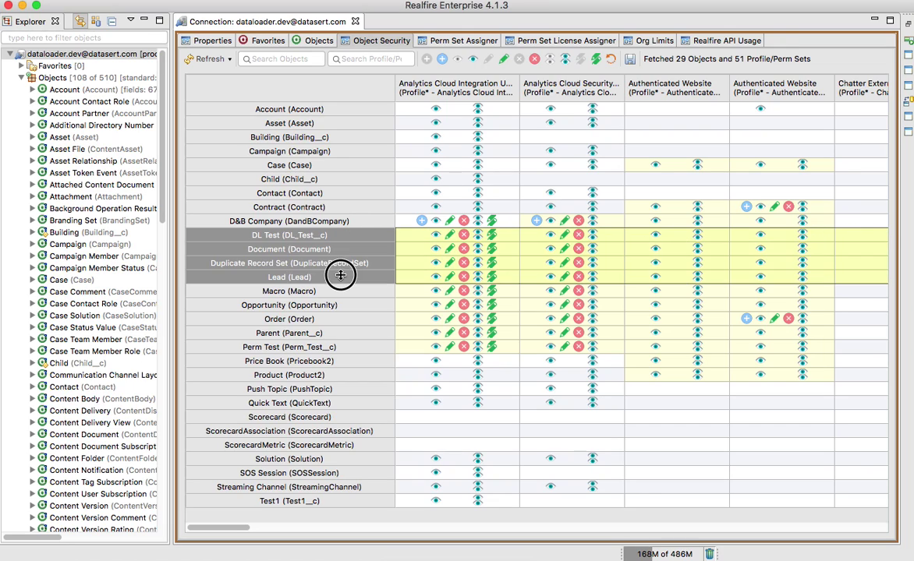
left_click(473, 60)
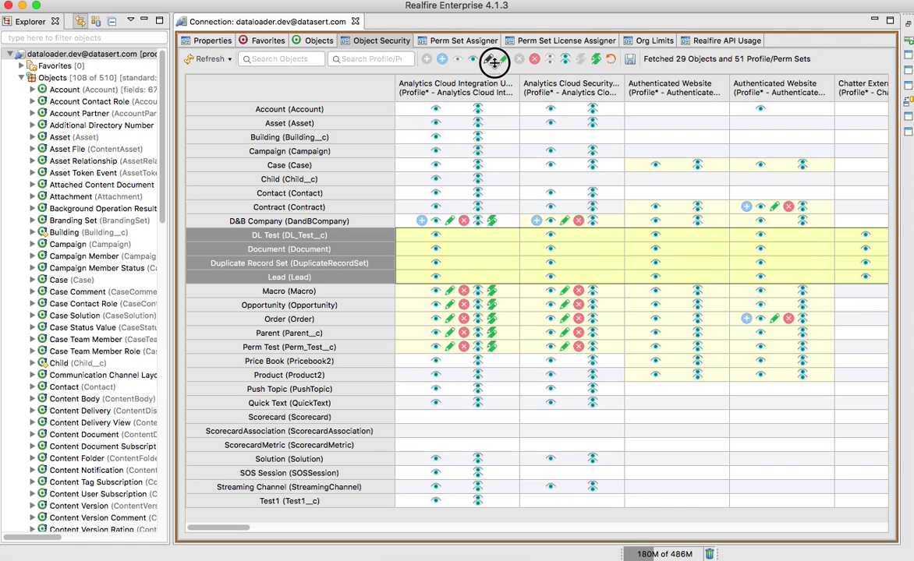
left_click(501, 201)
Step: Grant Delete on all listed objects for the two Analytics Cloud profiles and the first Authenticated Website profile
left_click_drag(455, 88, 646, 78)
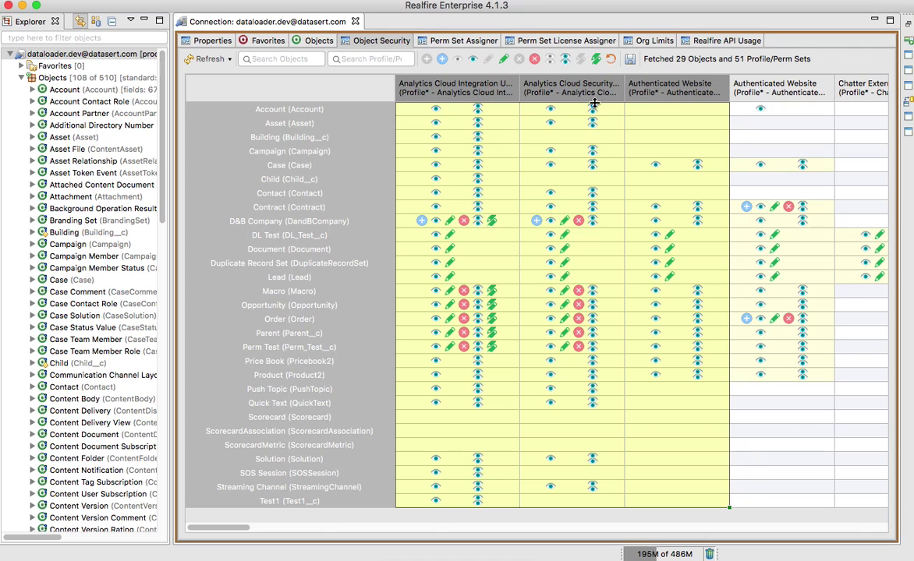
left_click(533, 60)
left_click(532, 122)
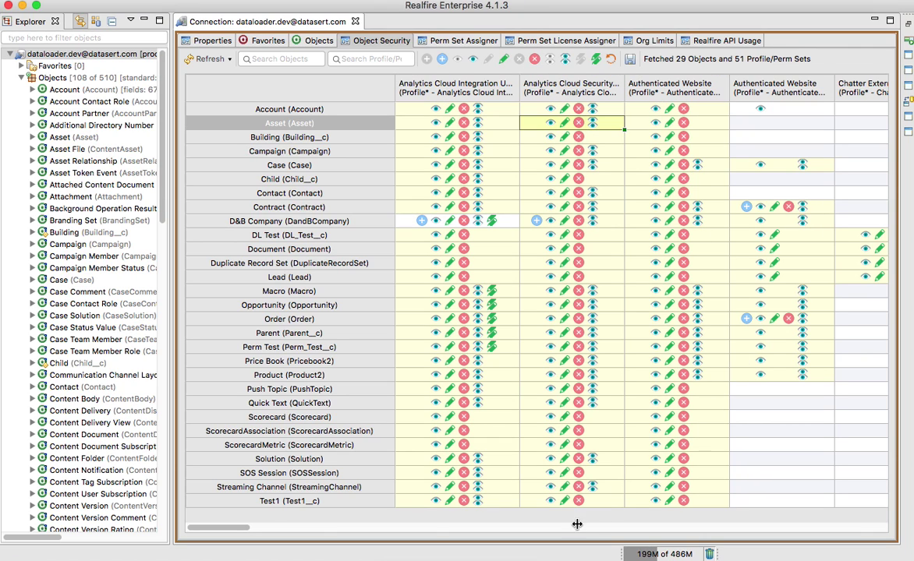
Step: Filter the profiles and permission sets by "test", look over the Test Permission Set's object permissions, and clear the filter
scroll(255, 527, "right", 3)
scroll(276, 511, "left", 3)
left_click(276, 58)
left_click(365, 59)
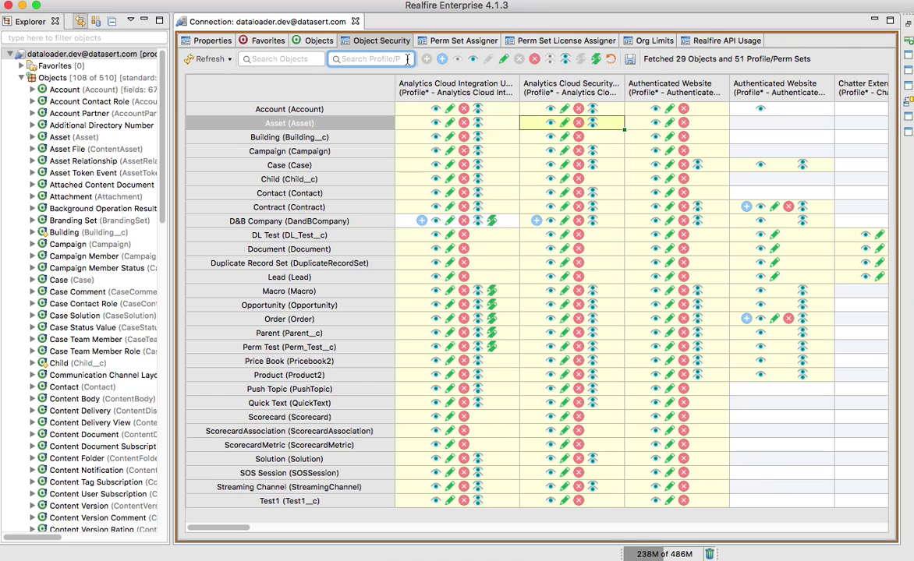
type("test")
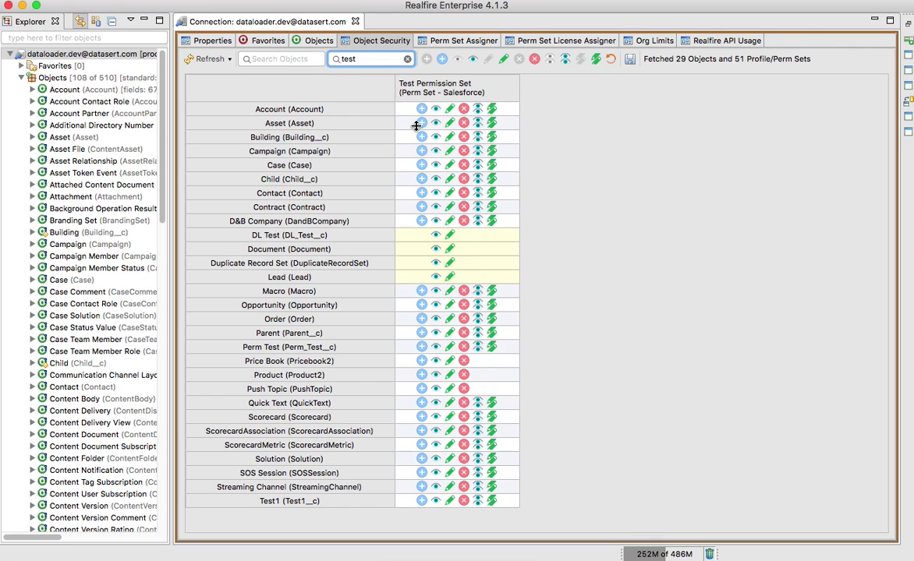
left_click(427, 107)
left_click(462, 136)
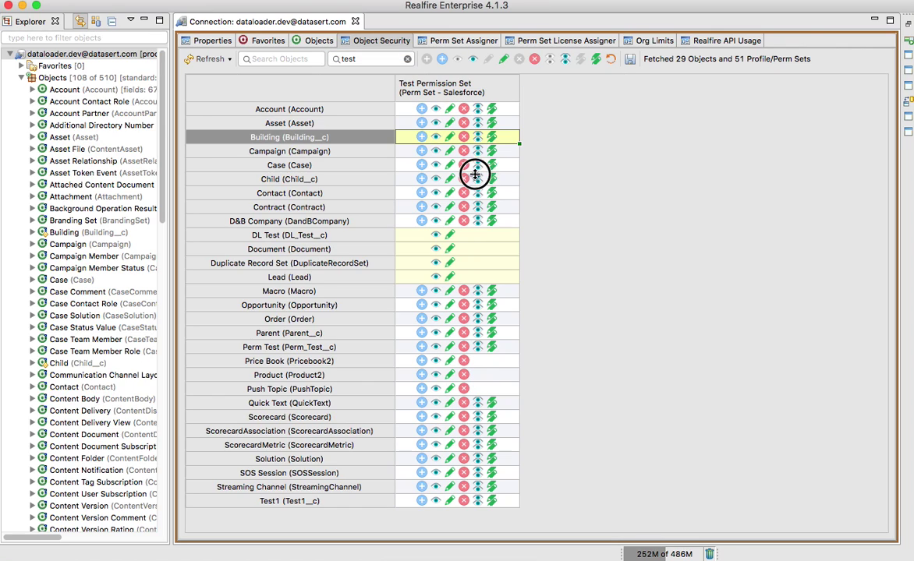
left_click(476, 180)
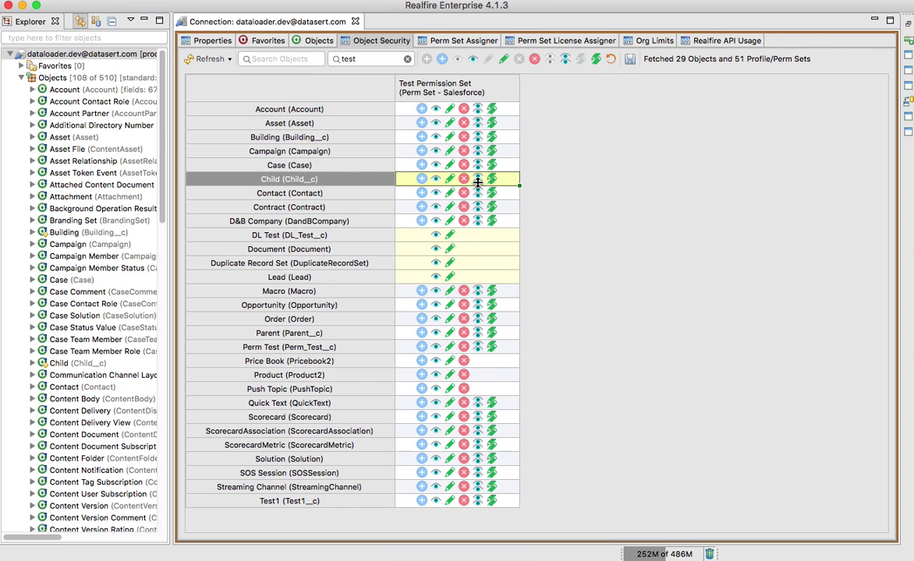
left_click(407, 60)
Step: Filter the objects by "test" and the profiles and permission sets by "test"
left_click(304, 60)
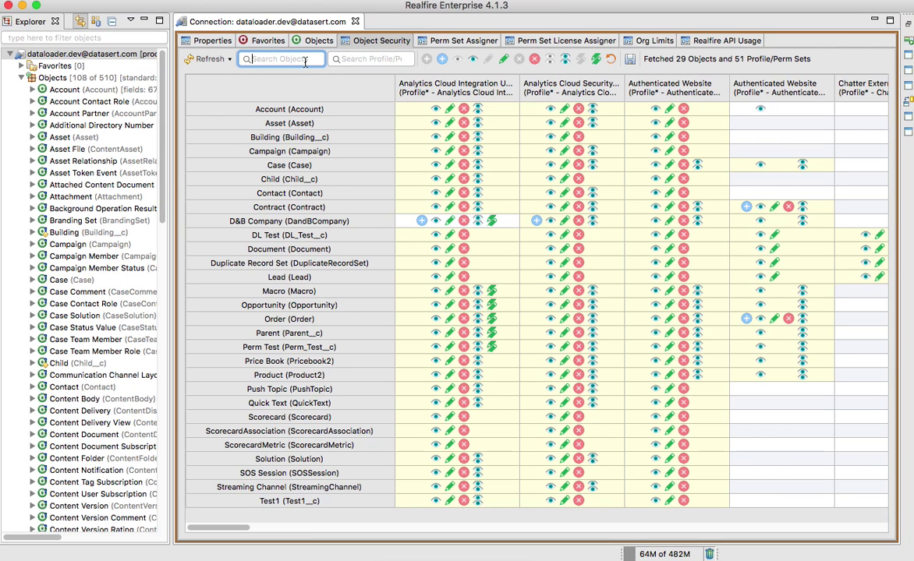
type("test")
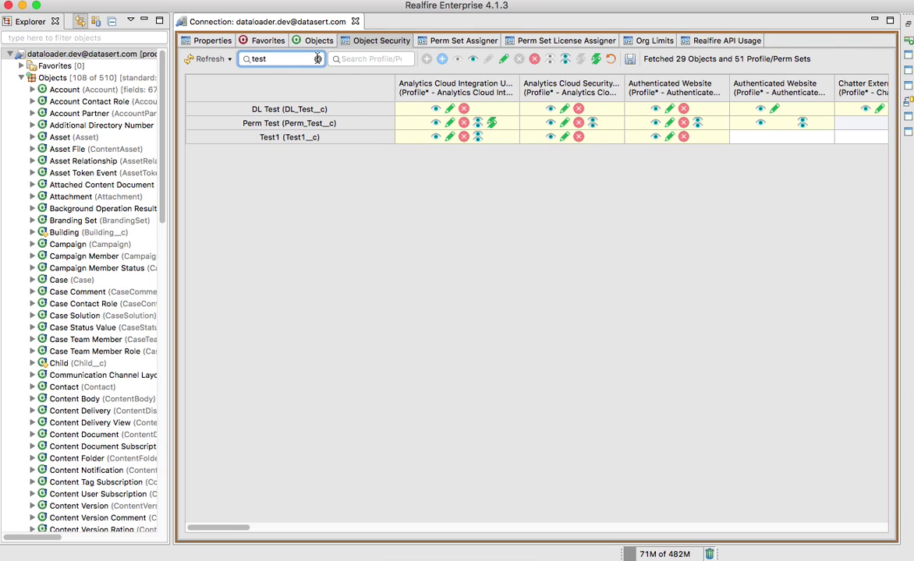
left_click(368, 58)
type("test")
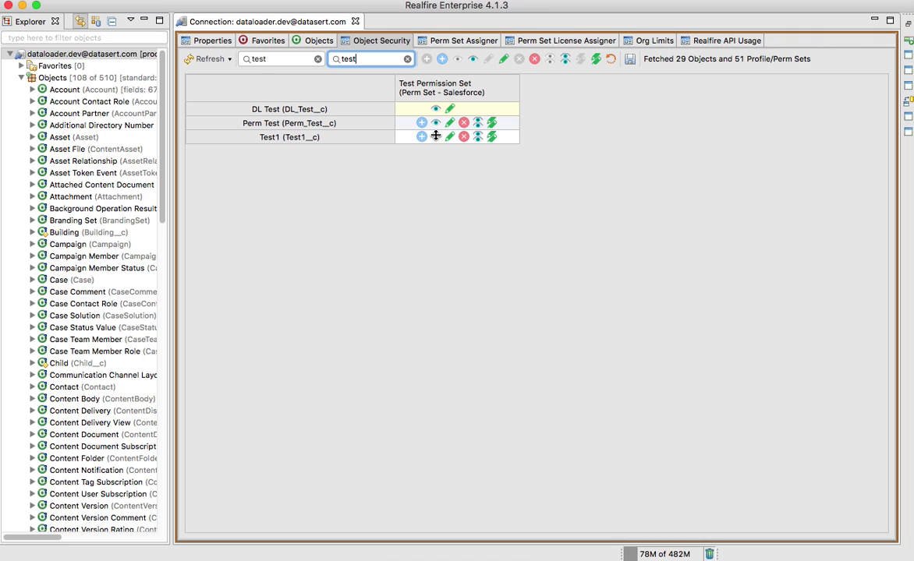
Step: Grant Modify All on DL Test, Perm Test and Test1 for the Test Permission Set
left_click_drag(435, 136, 432, 114)
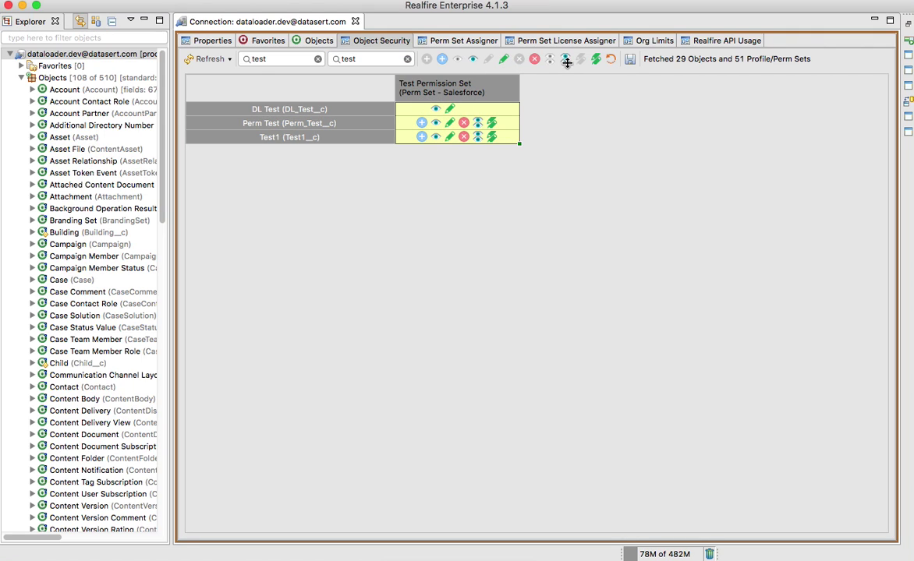
left_click(598, 58)
left_click(458, 138)
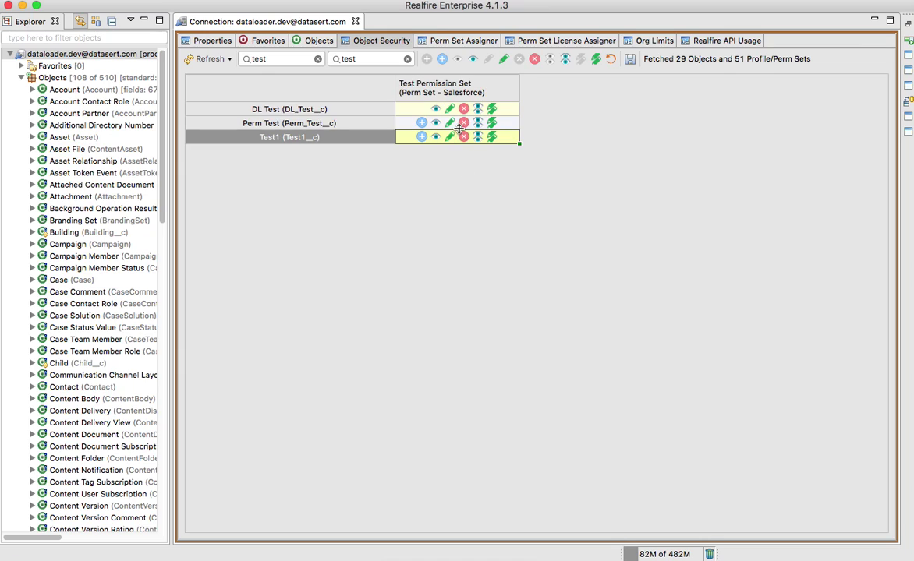
Step: Grant Create on DL Test for the Test Permission Set and check the cell's permissions
left_click(462, 125)
left_click(456, 110)
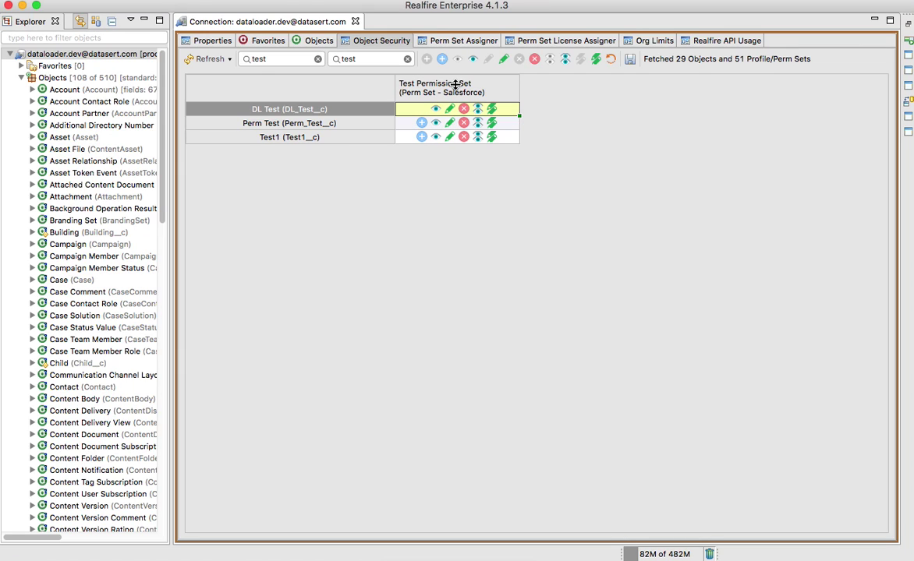
left_click(442, 59)
left_click(440, 137)
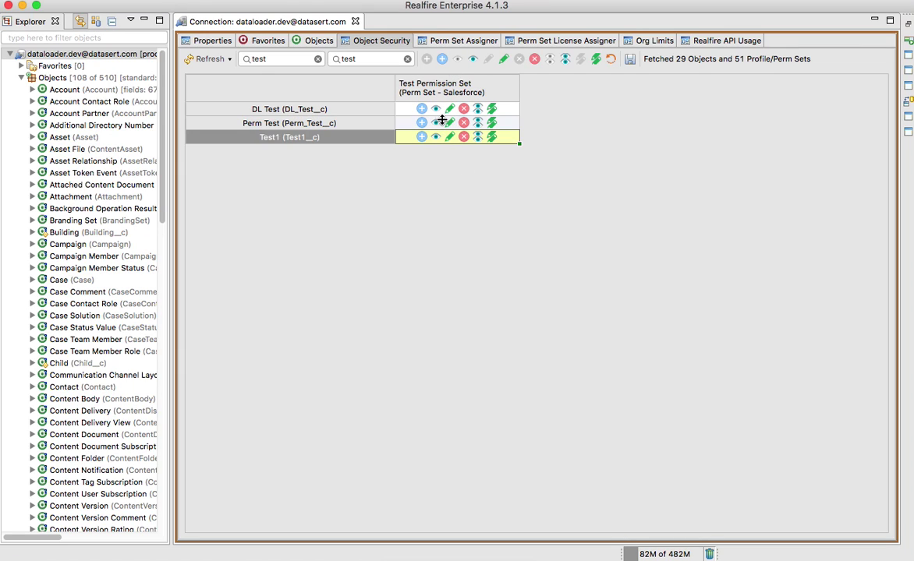
left_click(442, 111)
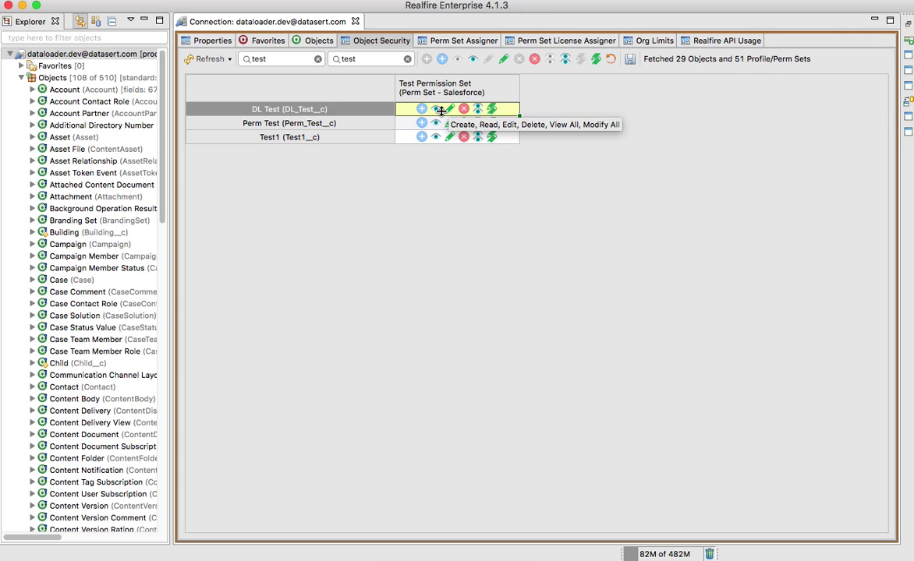
Step: Clear both search filters, try to save all pending permission changes, and dismiss the resulting report
left_click(408, 59)
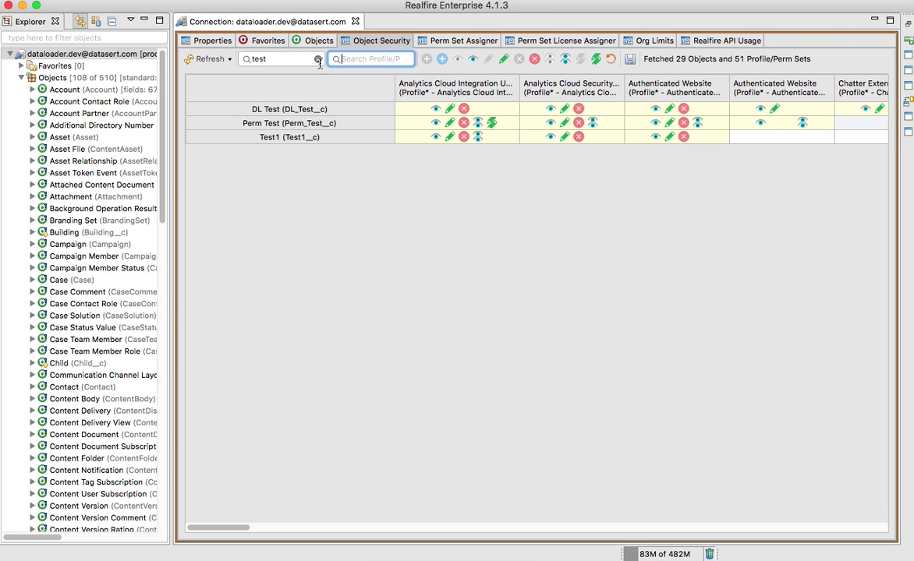
left_click(317, 59)
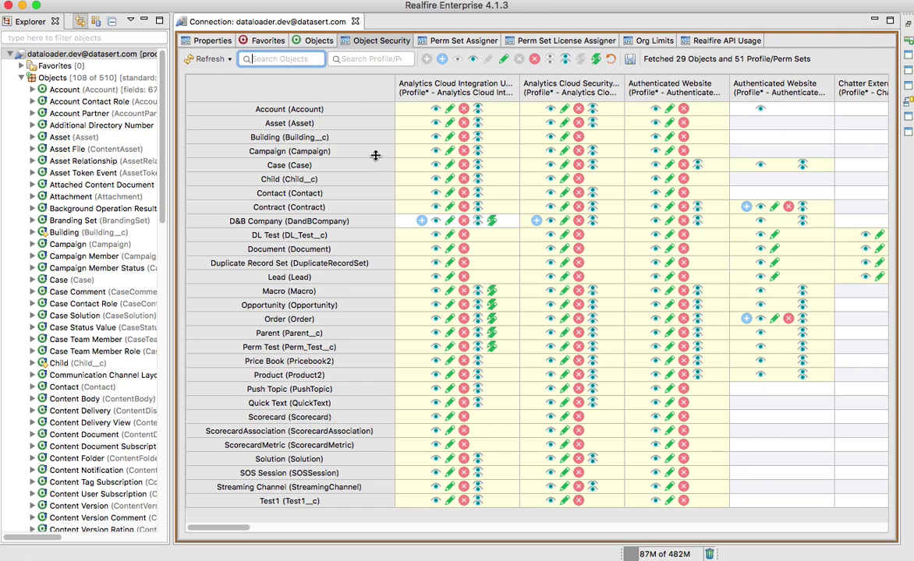
left_click(630, 59)
left_click(590, 294)
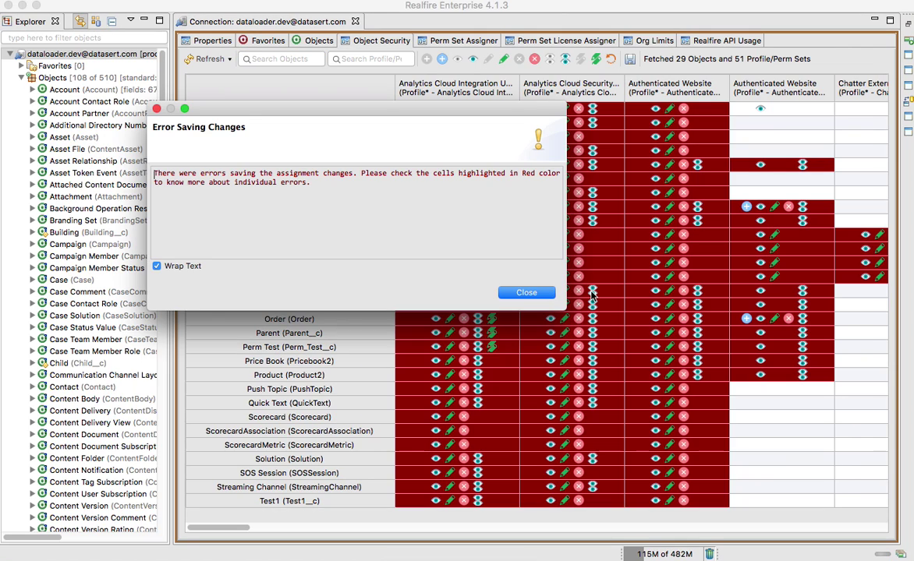
left_click(528, 294)
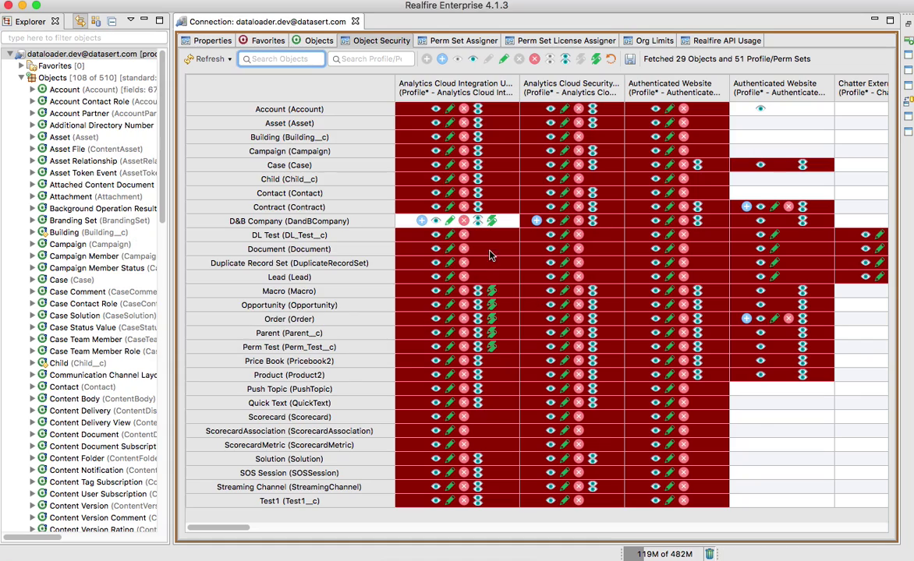
Step: Examine the save error on DL Test for the Analytics Cloud Integration User profile
mouse_move(488, 238)
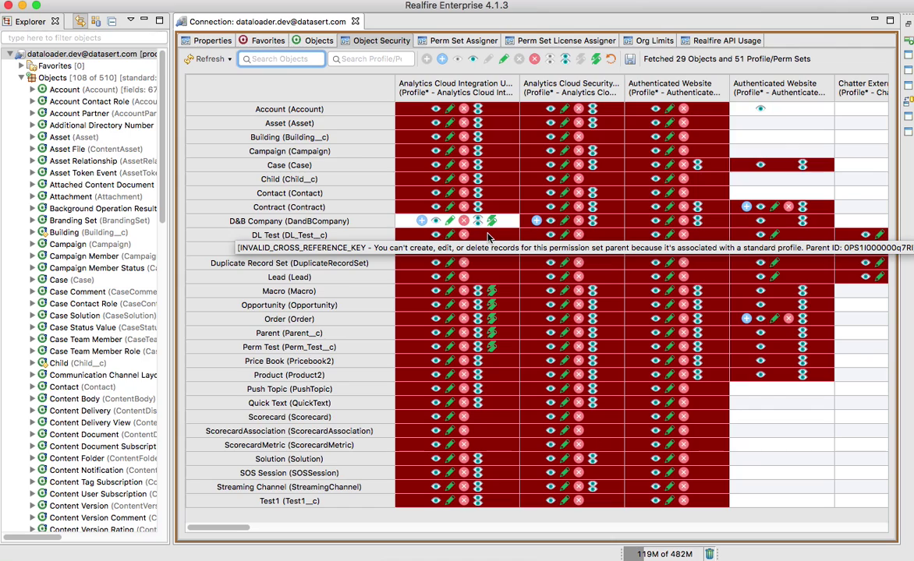
left_click(488, 237)
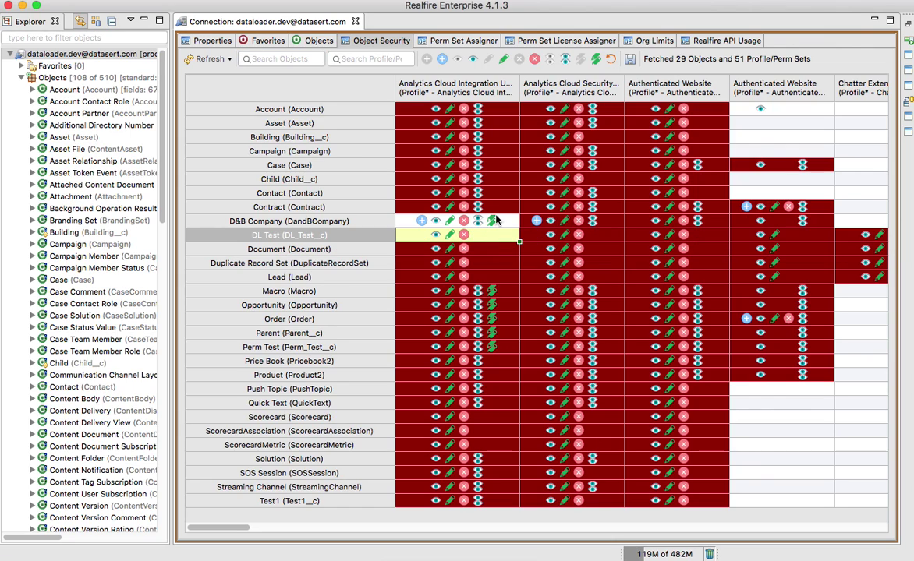
Step: Examine the save errors on the failed object cells from Contract up to Account for the Analytics Cloud Integration User profile
left_click(500, 207)
left_click(499, 193)
left_click(497, 180)
left_click(498, 164)
left_click(497, 150)
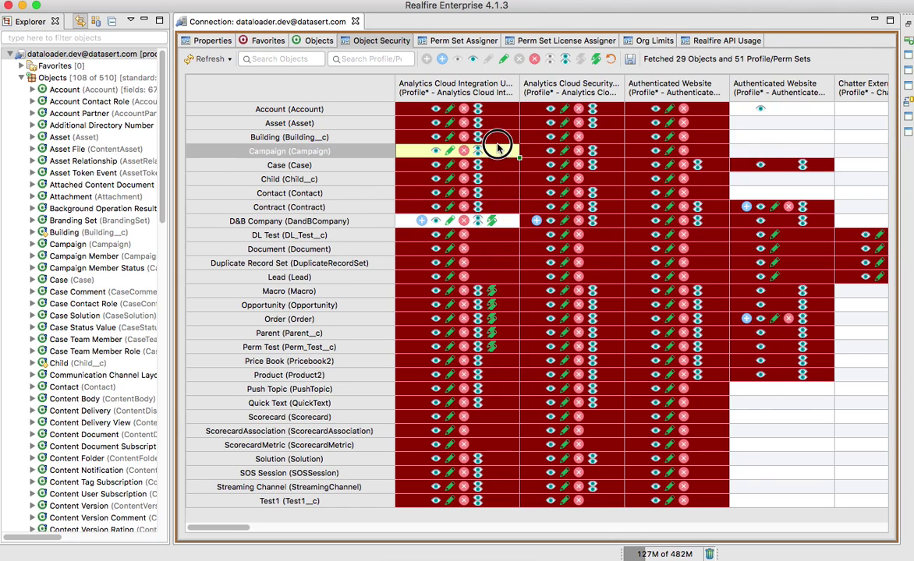
left_click(499, 124)
left_click(498, 113)
left_click(498, 138)
left_click(496, 149)
Step: Reload the permissions of all profiles and permission sets and filter the profile/permission set columns by "test"
left_click(215, 59)
left_click(215, 72)
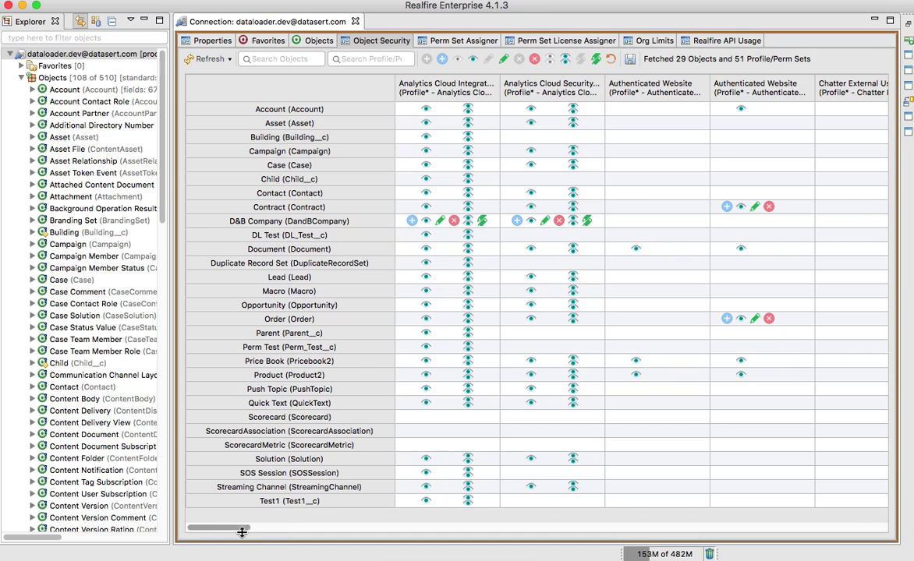
left_click_drag(242, 529, 345, 530)
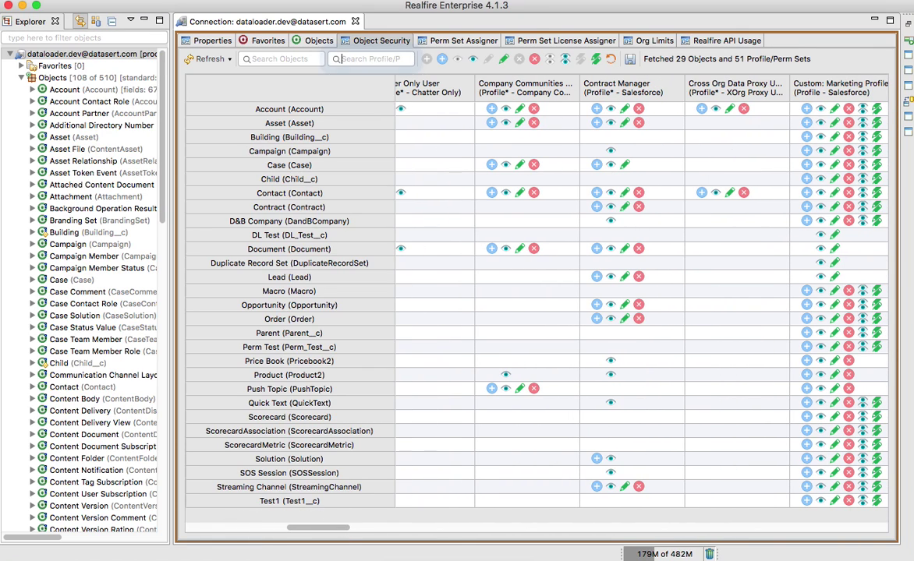
left_click(337, 59)
type("test")
Step: Remove all object permissions from the Test Permission Set and grant only Read on every object
left_click(434, 92)
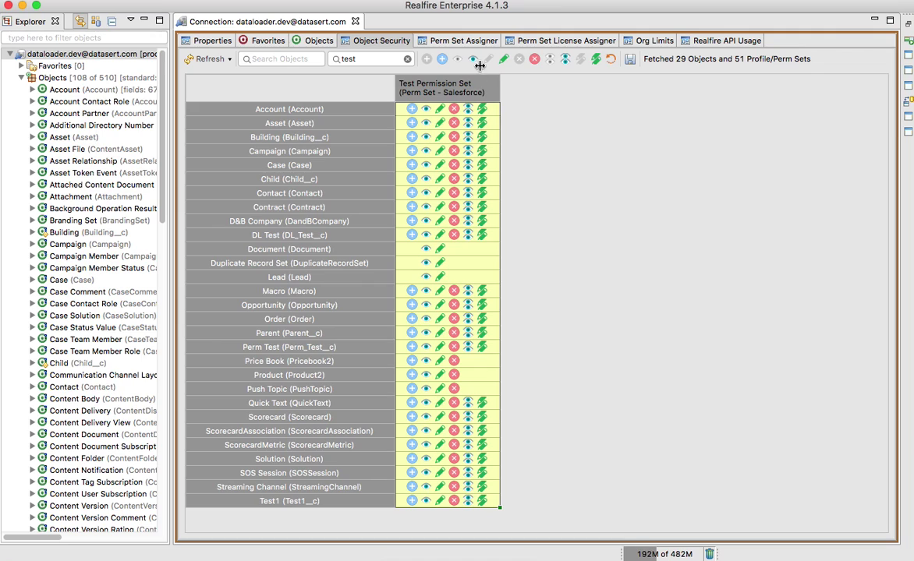
left_click(430, 59)
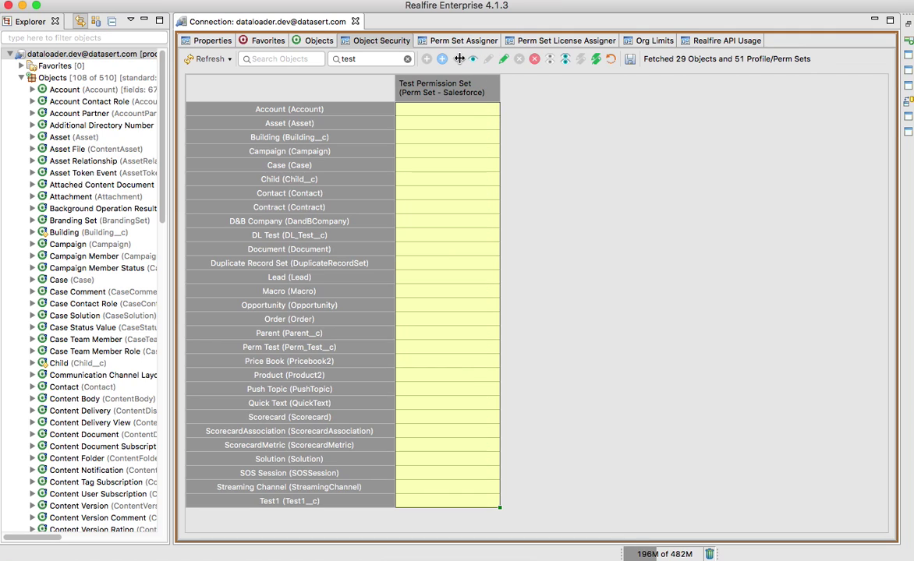
left_click(466, 136)
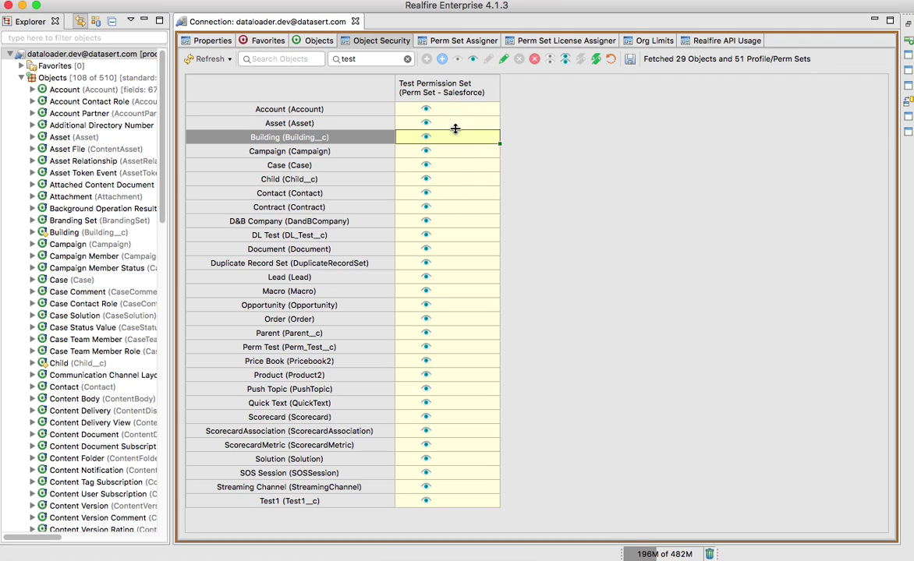
Step: Save the Test Permission Set changes to Salesforce, dismiss the report, and check the save error on Case
left_click(629, 60)
left_click(610, 294)
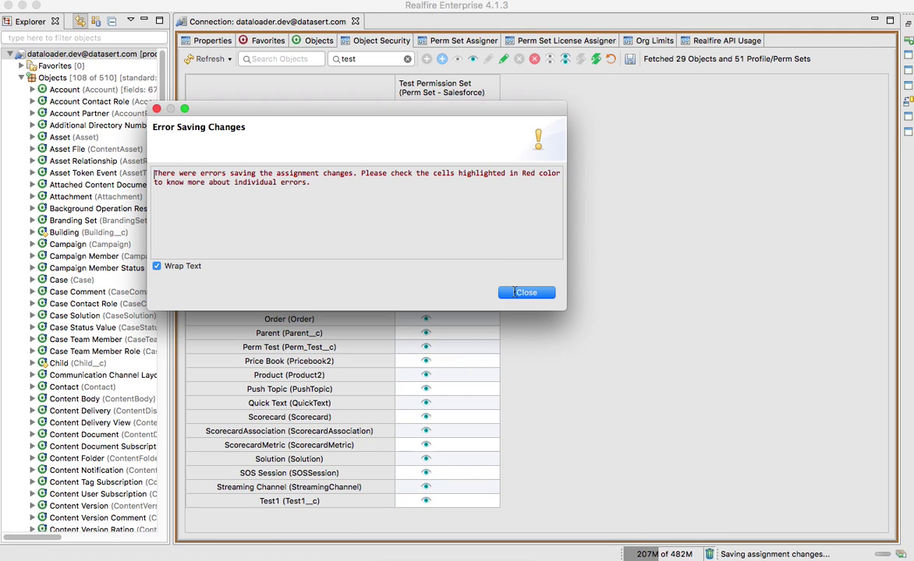
left_click(516, 293)
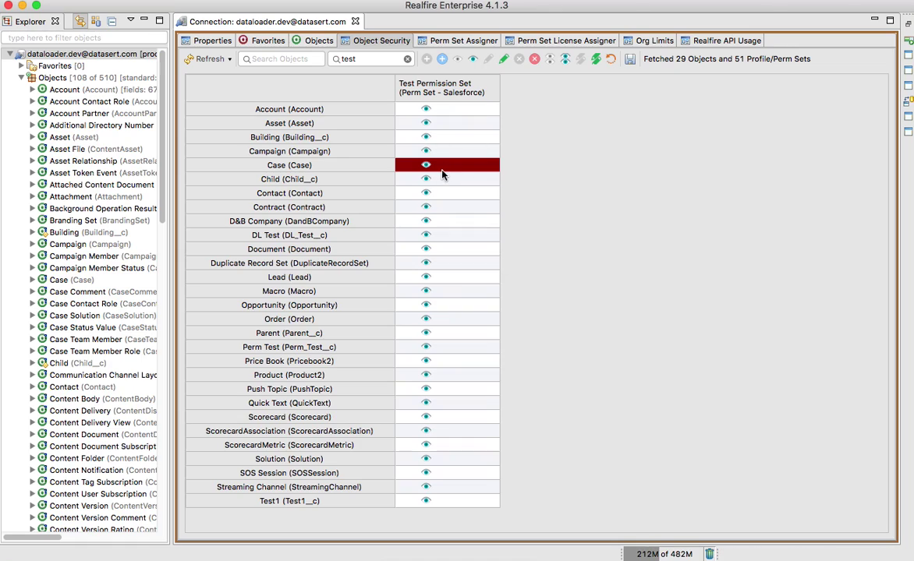
mouse_move(442, 171)
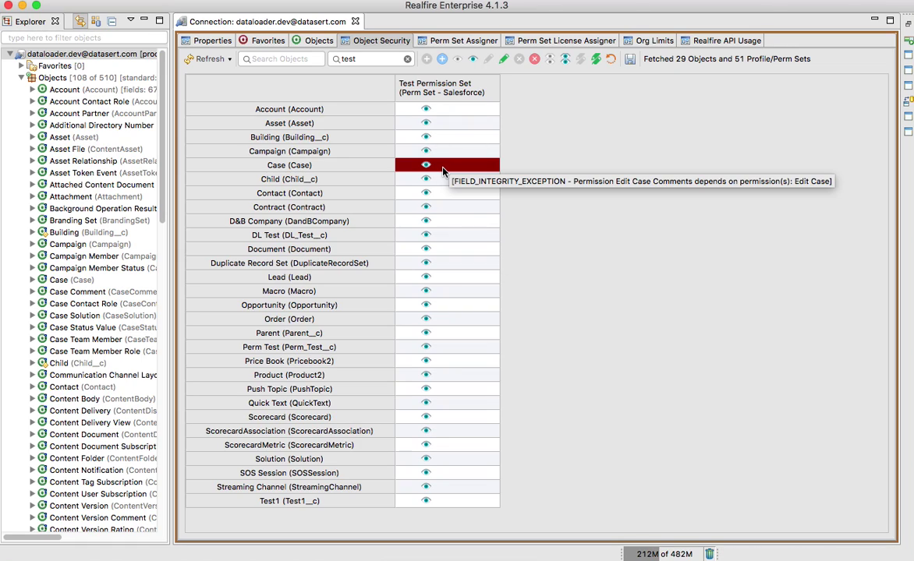
left_click(443, 170)
Step: Grant Edit on Case for the Test Permission Set and save the change to Salesforce
left_click_drag(463, 111, 449, 491)
left_click(428, 221)
left_click(441, 165)
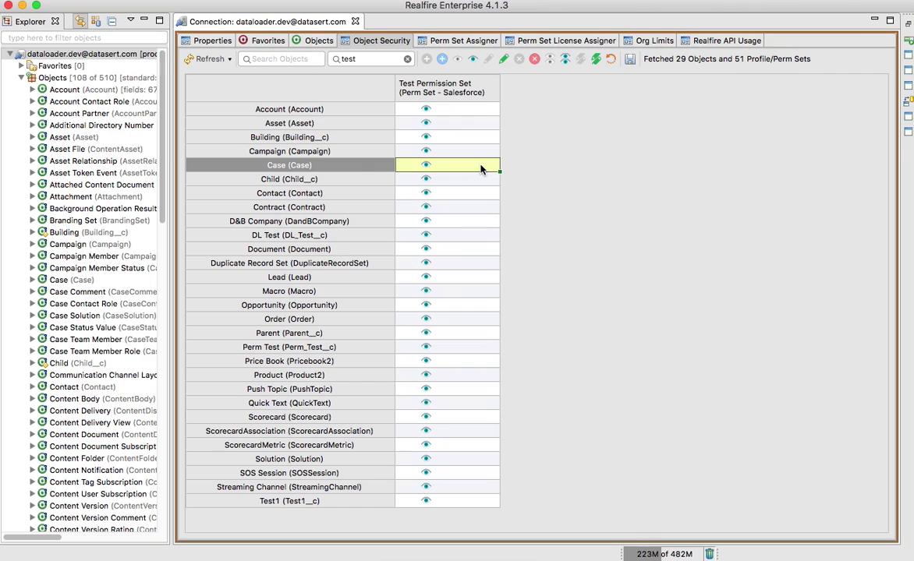
mouse_move(481, 169)
left_click(629, 61)
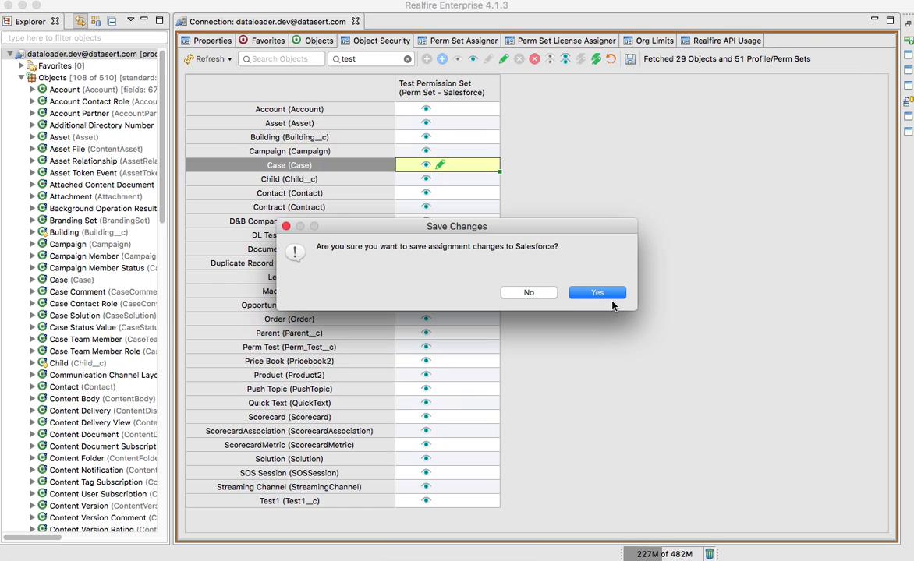
left_click(594, 290)
left_click(449, 168)
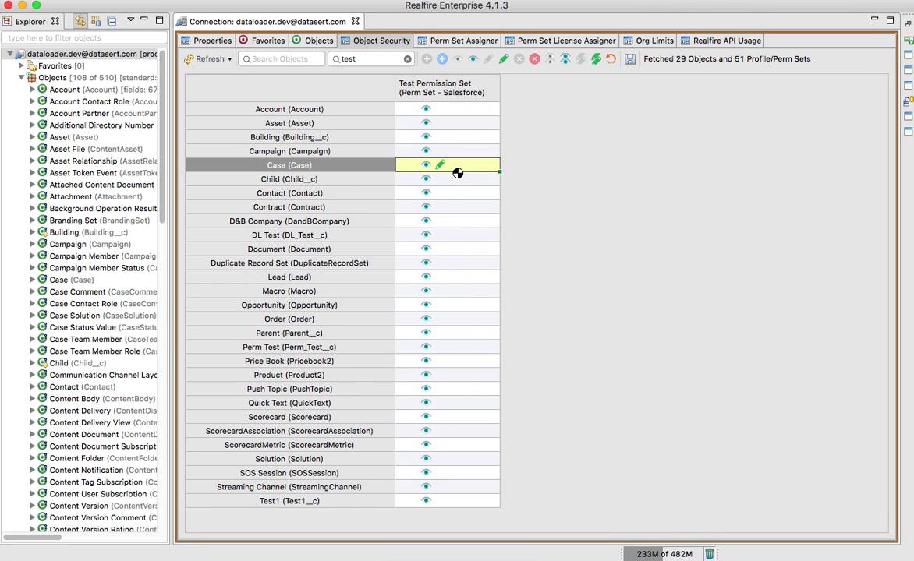
left_click(463, 186)
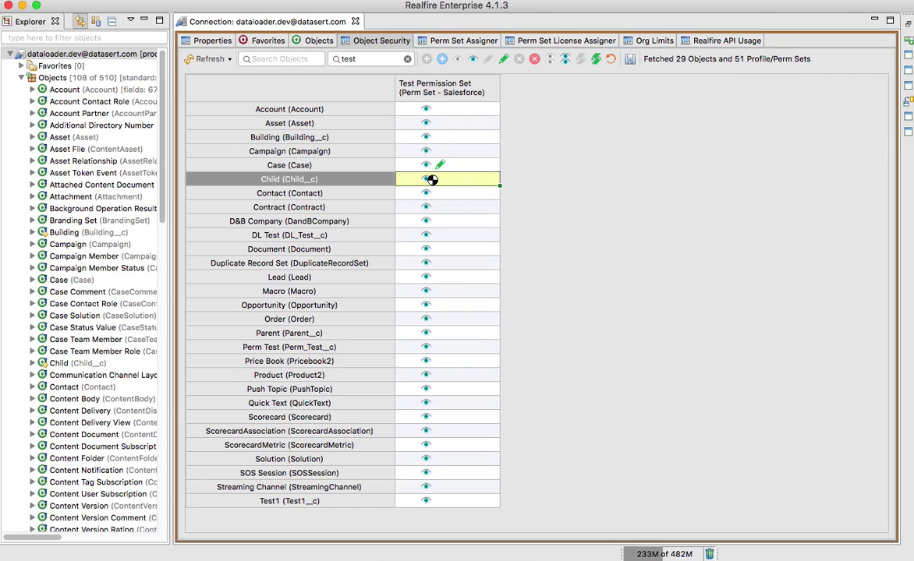
Step: Clear the profile/permission set filter to show every profile and permission set
left_click(209, 59)
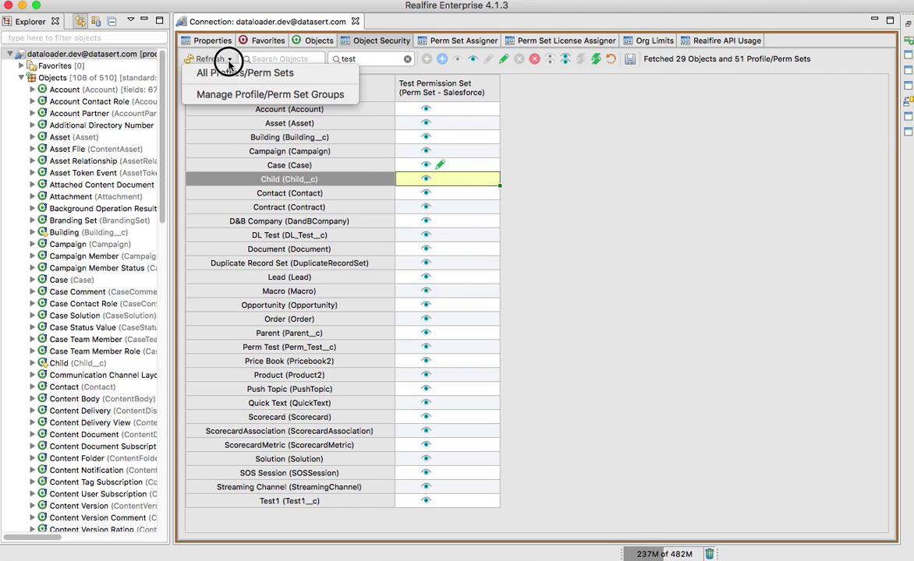
left_click(403, 80)
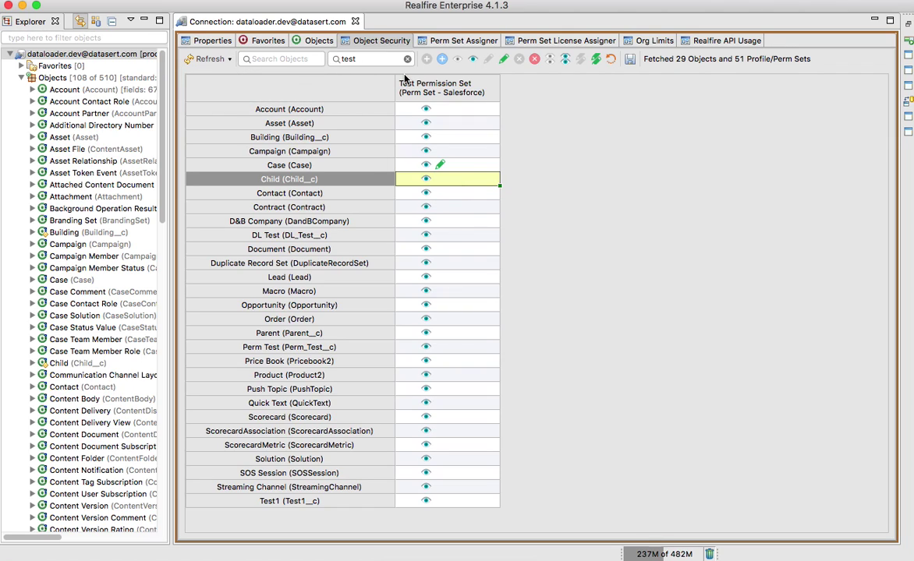
left_click(407, 59)
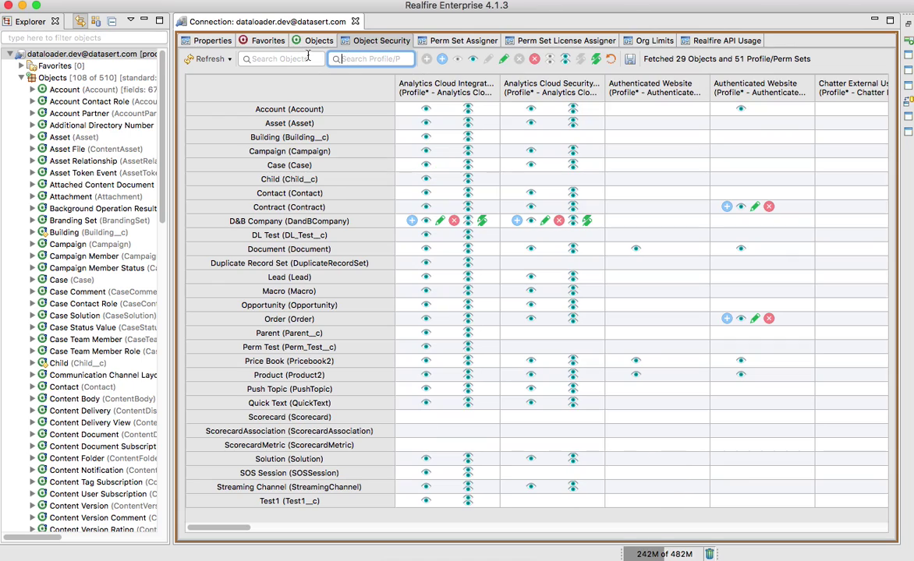
left_click(307, 58)
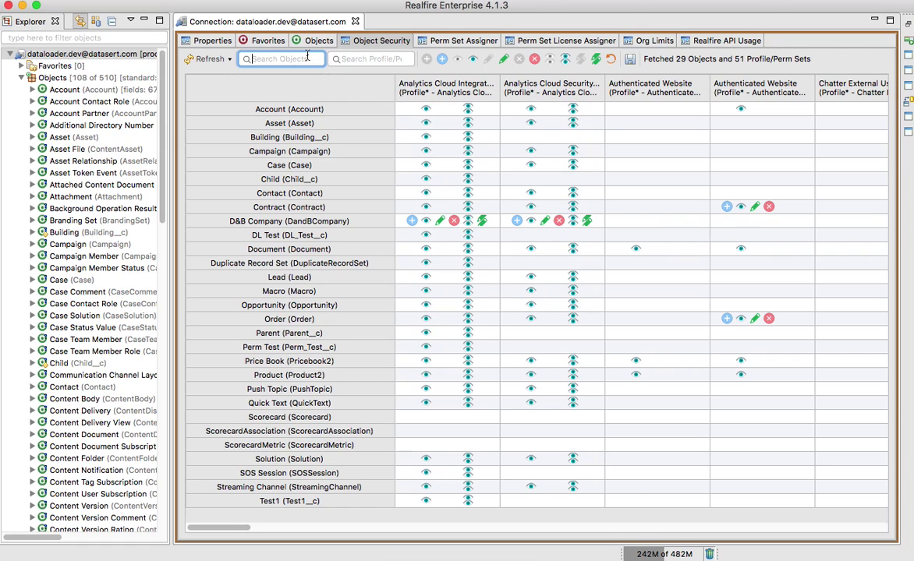
left_click(228, 61)
left_click(221, 92)
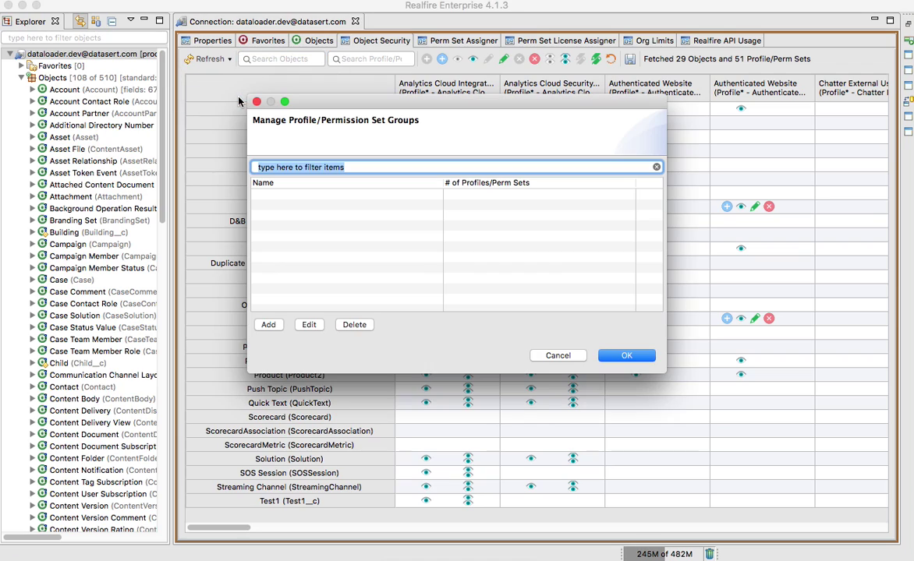
key("Escape")
Step: Start a new profile/permission set group and name it "My Profiles/Perm Sets"
left_click(229, 60)
left_click(248, 97)
left_click(269, 326)
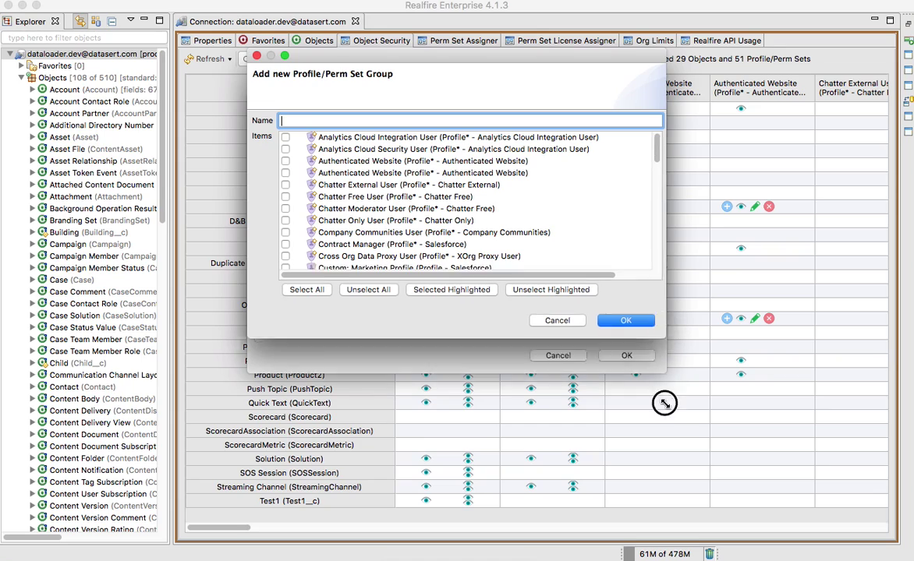
type("My ")
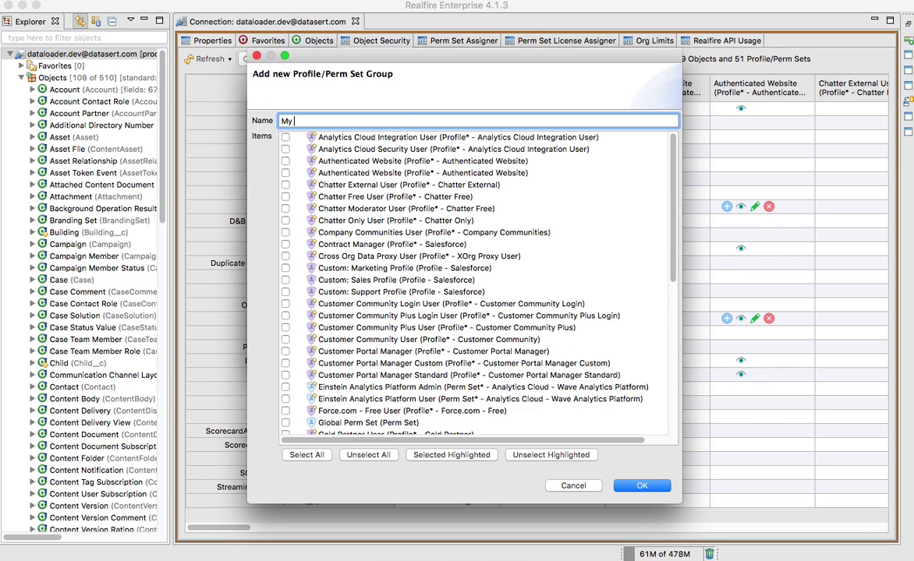
type("S")
key("BackSpace")
type("Profiles/Perm Sets")
Step: Include the Custom: Marketing, Sales and Support profiles, System Administrator, System Administrator Custom and Test Permission Set in the group and save it
left_click(285, 268)
left_click(286, 280)
left_click(286, 292)
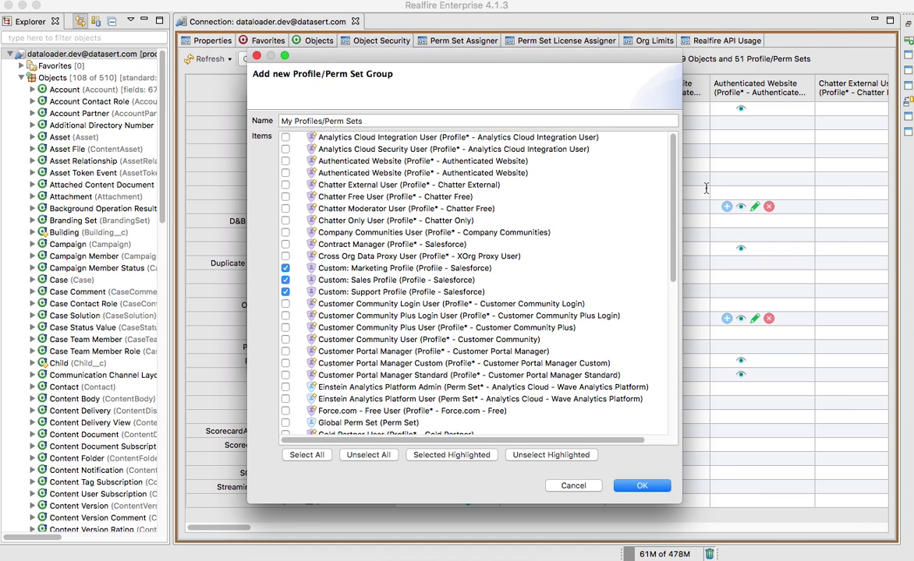
scroll(661, 340, "down", 10)
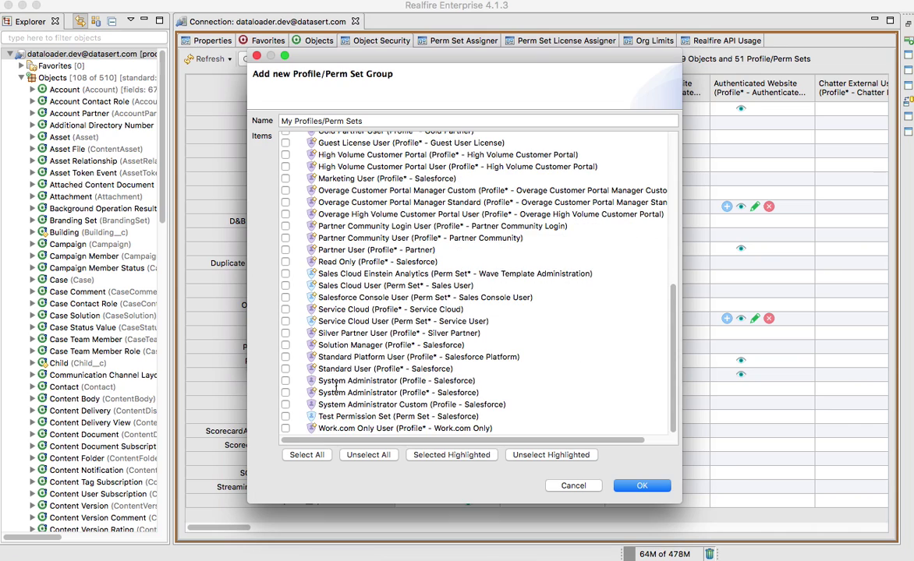
left_click(286, 405)
left_click(285, 380)
scroll(382, 281, "up", 10)
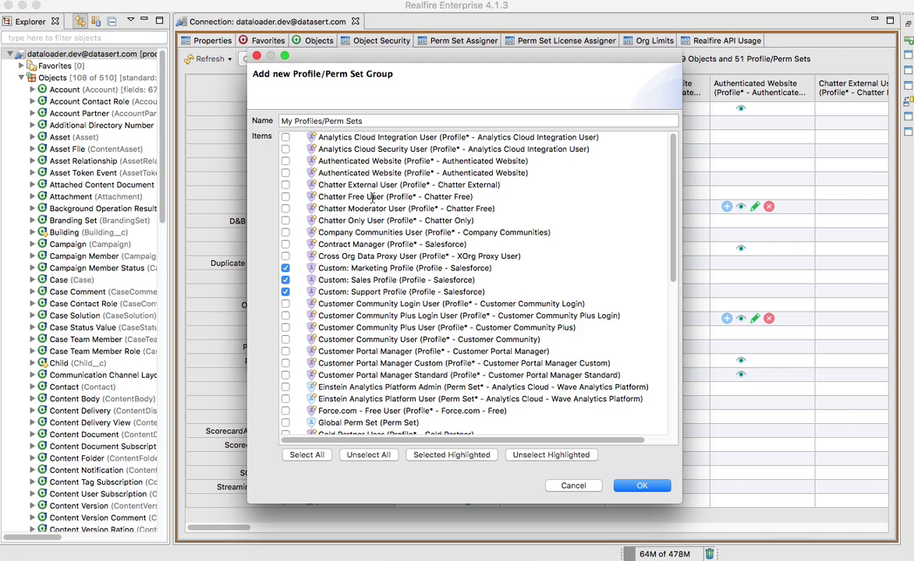
scroll(358, 226, "down", 1)
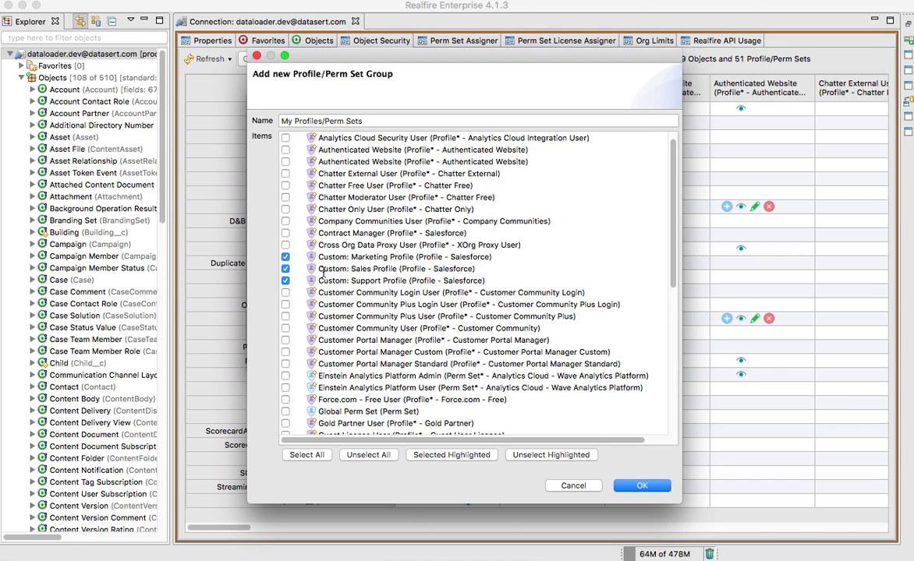
scroll(324, 273, "down", 5)
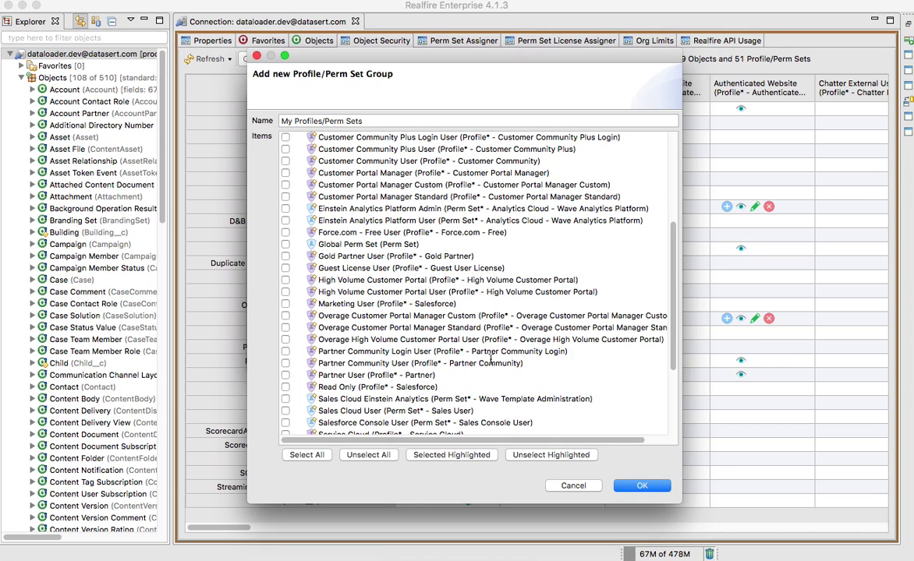
left_click(640, 485)
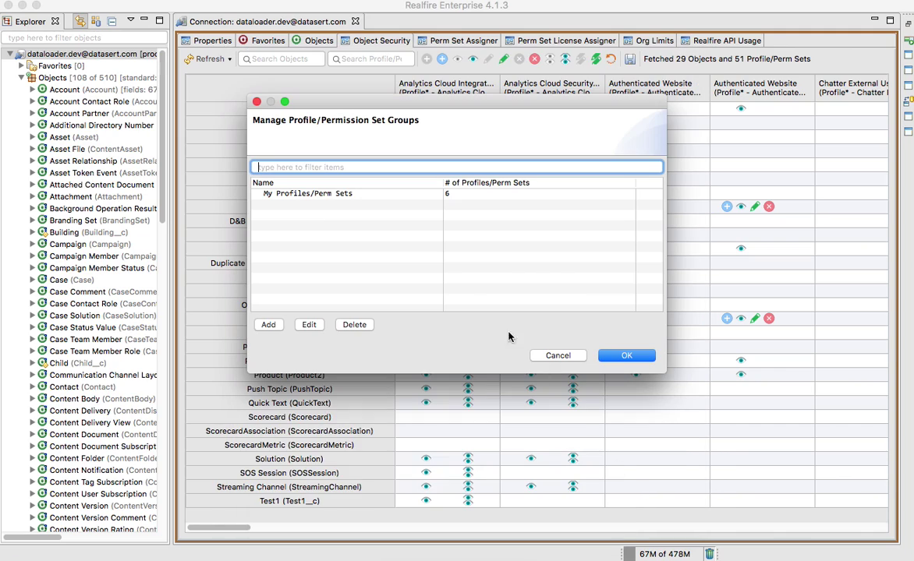
left_click(616, 355)
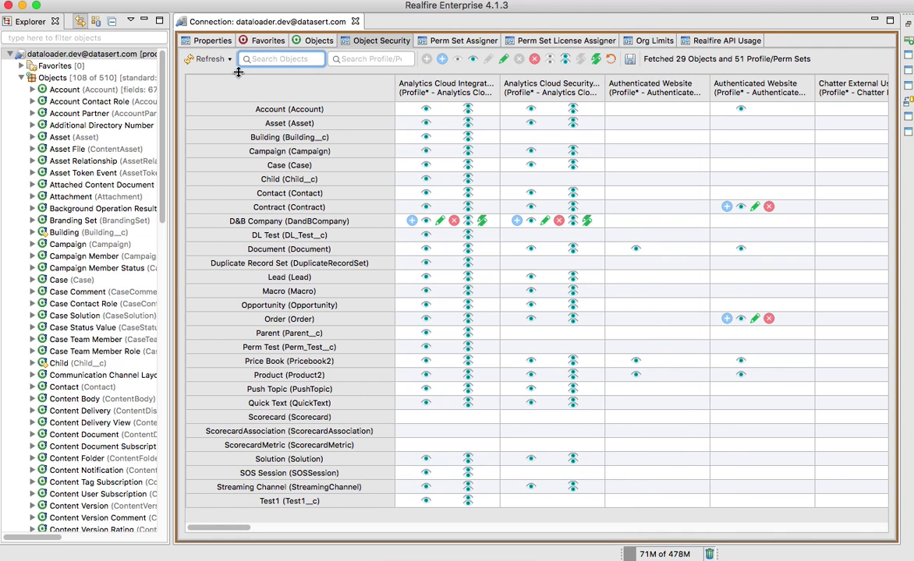
Step: Reload the object permissions for only the My Profiles/Perm Sets group and review its columns
left_click(209, 58)
left_click(241, 95)
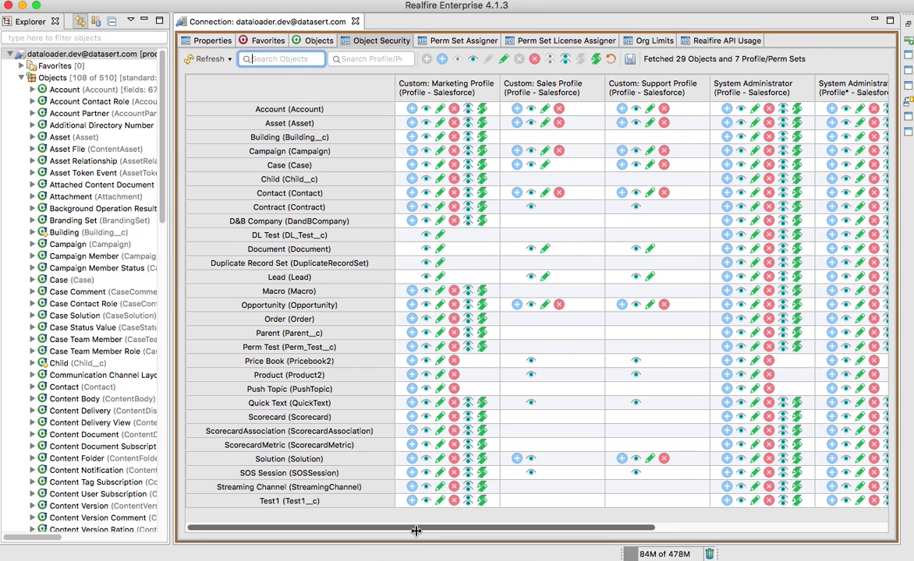
left_click(416, 529)
left_click_drag(415, 529, 708, 514)
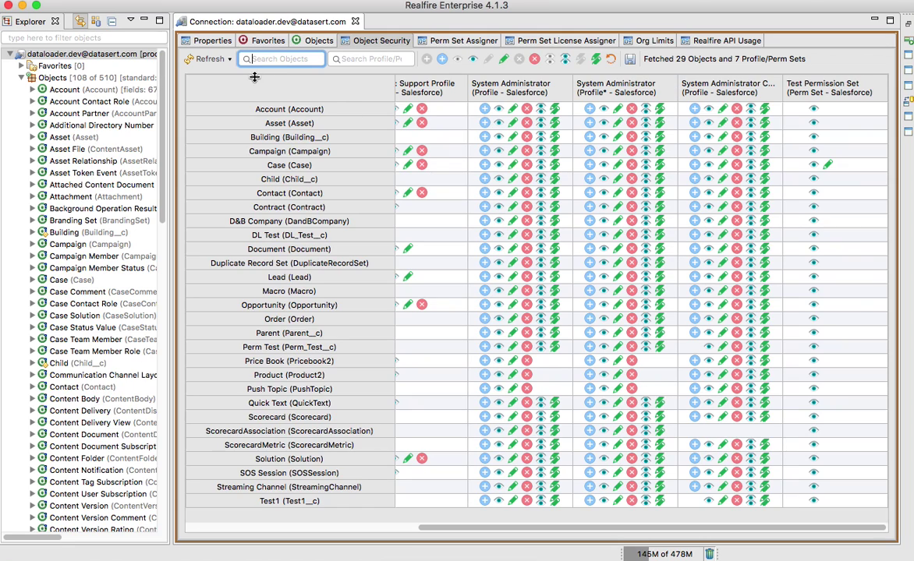
Step: Grant Modify All on all objects for every profile and permission set in the group except System Administrator (Profile* - Salesforce)
left_click(440, 114)
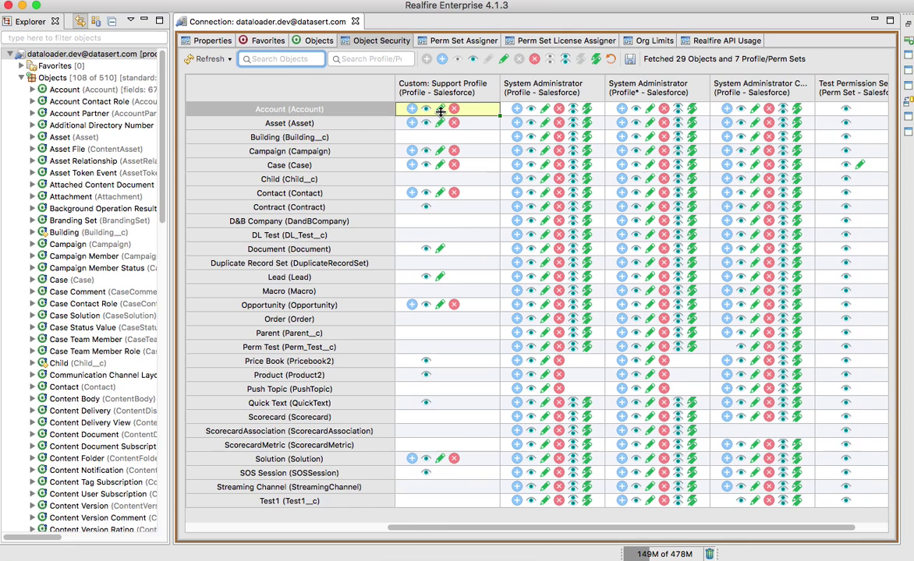
key("ctrl+a")
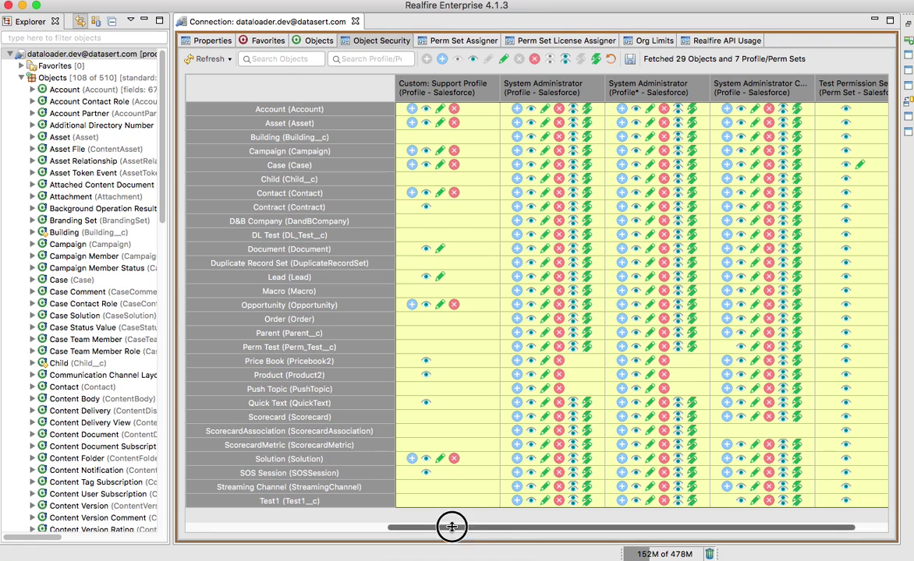
left_click_drag(451, 526, 483, 526)
left_click(620, 92)
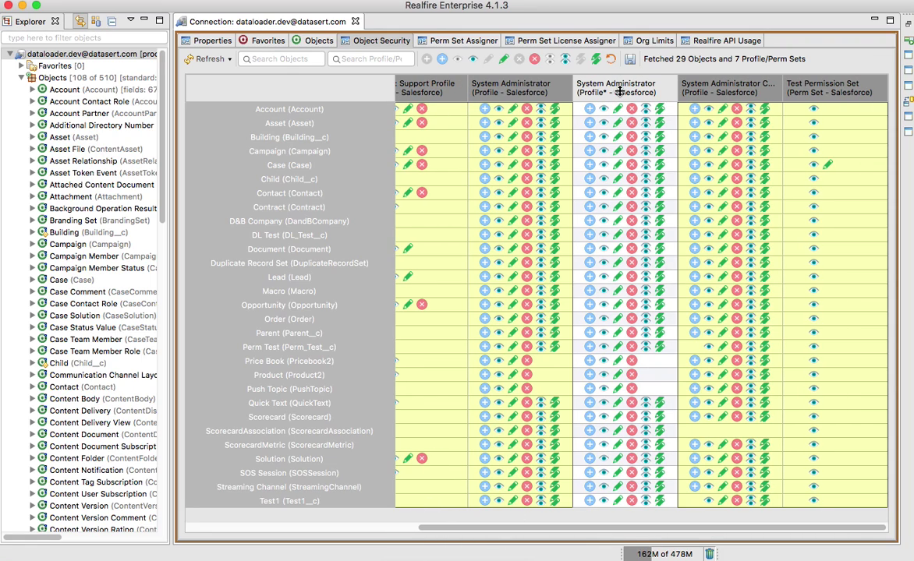
left_click(537, 58)
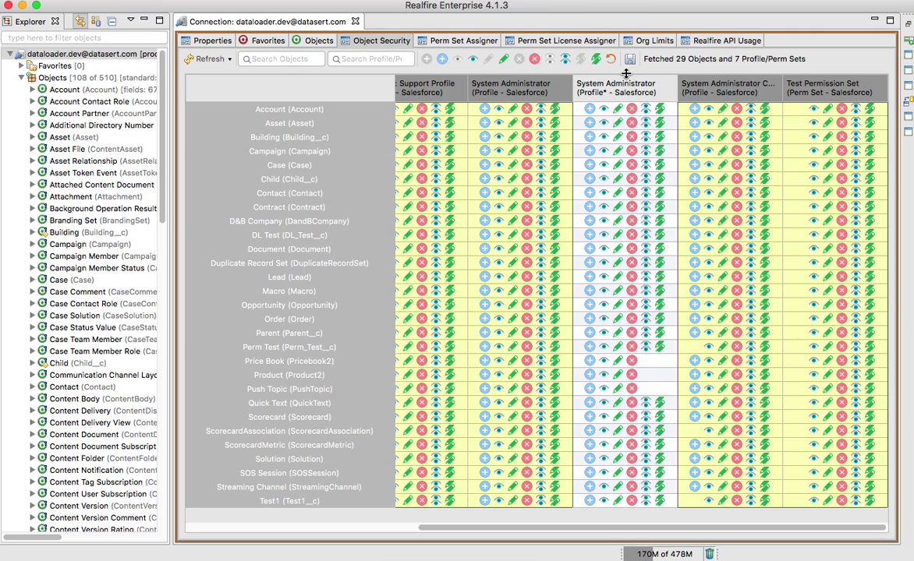
Step: Deselect the edited columns and try to save the group's permission changes to Salesforce
left_click(634, 153)
left_click(630, 59)
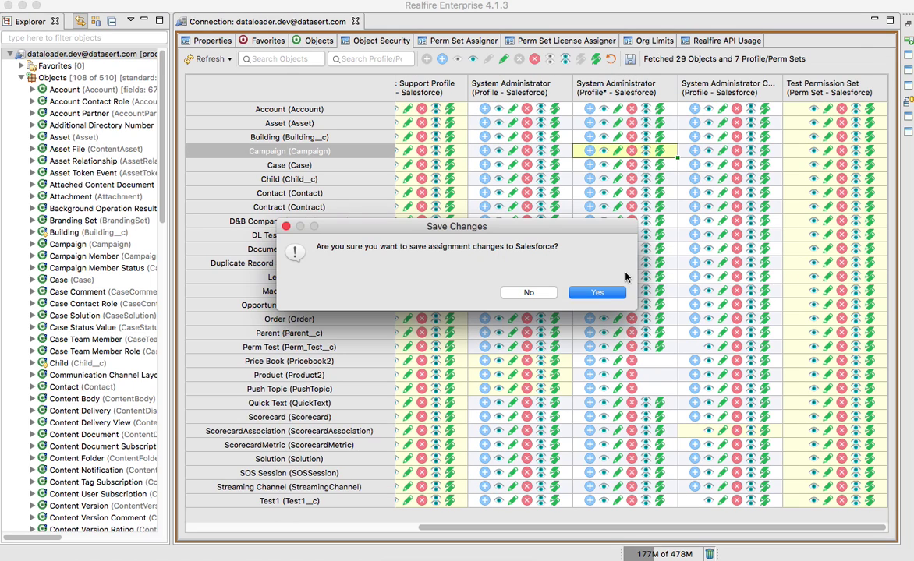
left_click(606, 292)
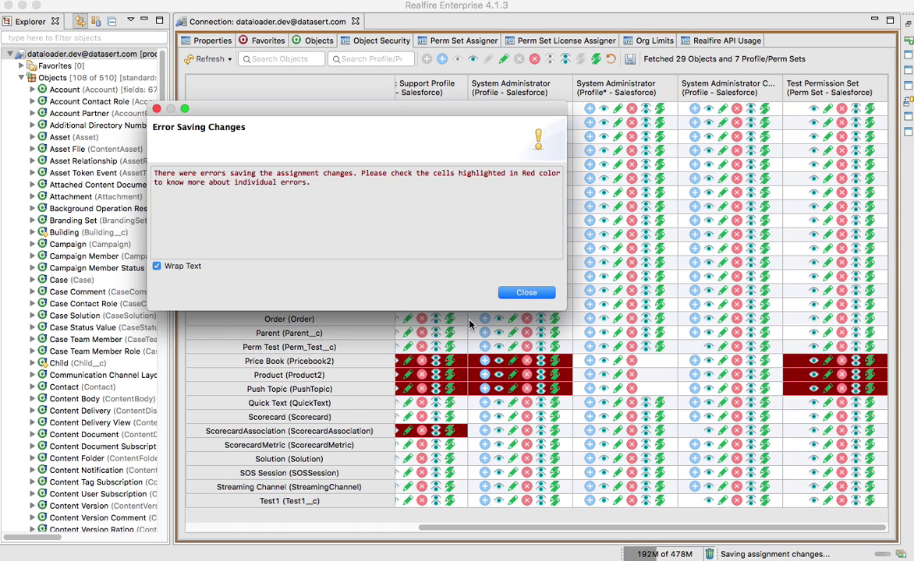
Step: Dismiss the save error message and examine the cells marked as failed across the group's profile and permission set columns
left_click(508, 295)
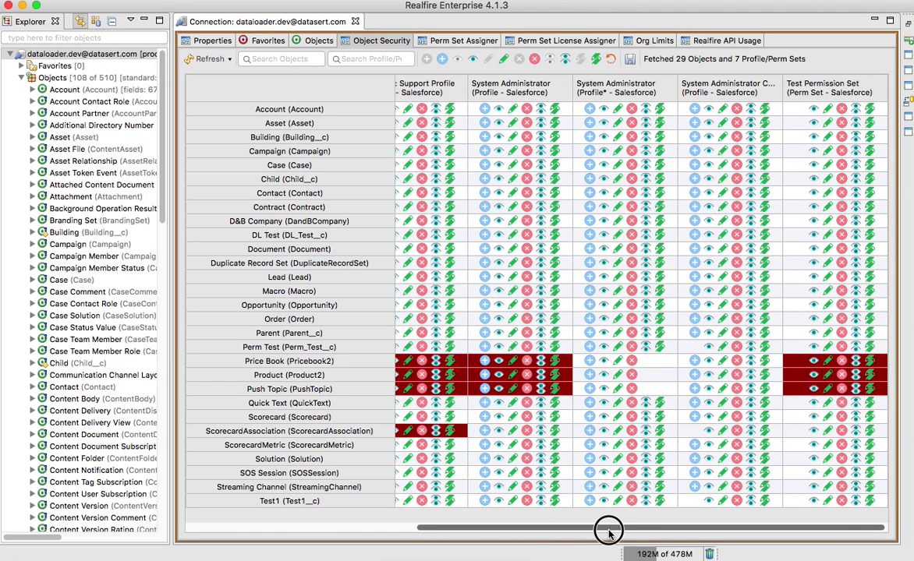
left_click_drag(604, 530, 399, 529)
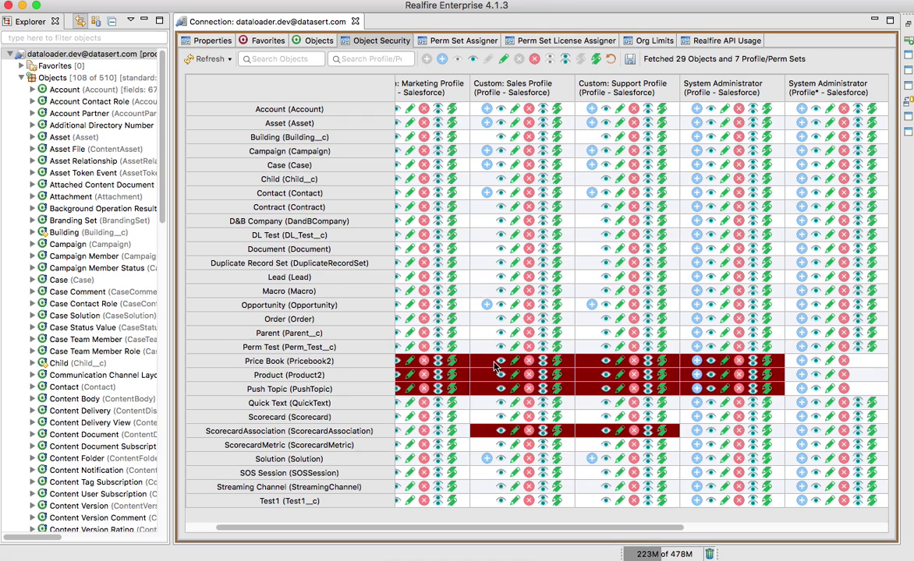
mouse_move(494, 367)
left_click(757, 528)
Step: Reload the object permissions for the My Profiles/Perm Sets group and check the permissions stored for each object
left_click(209, 59)
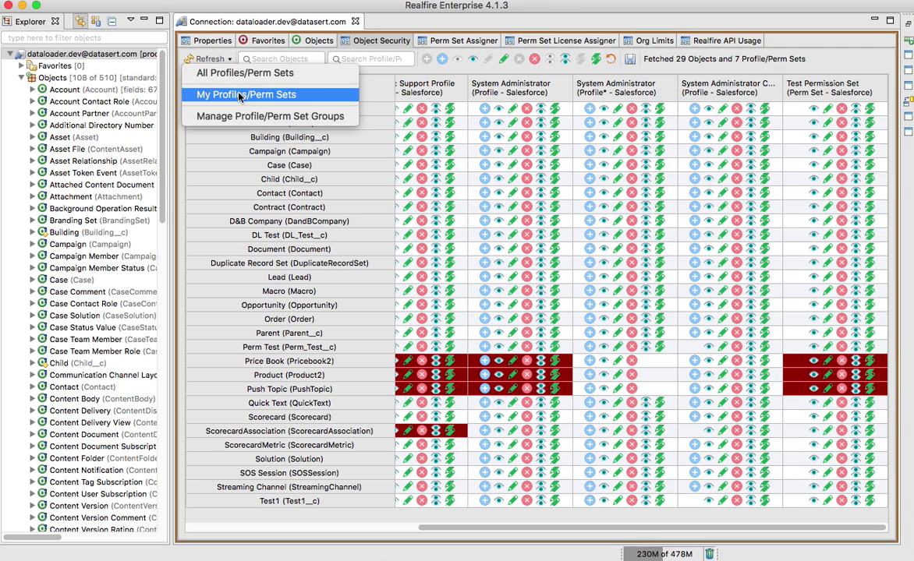
left_click(238, 92)
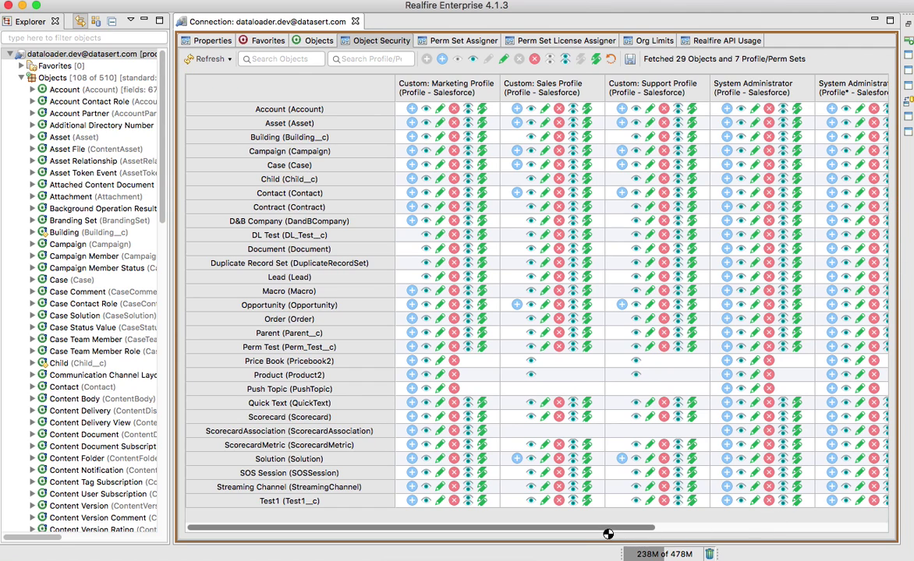
left_click_drag(626, 531, 475, 522)
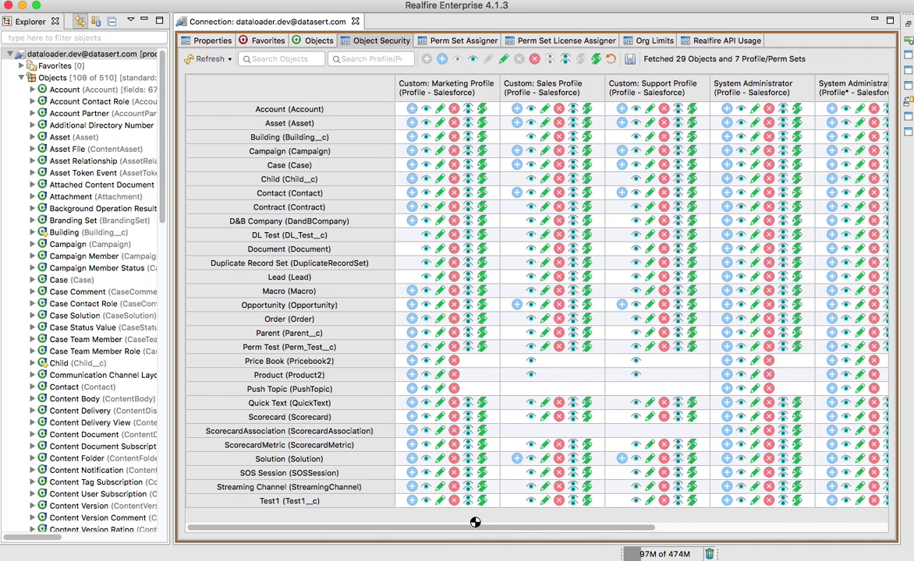
mouse_move(573, 280)
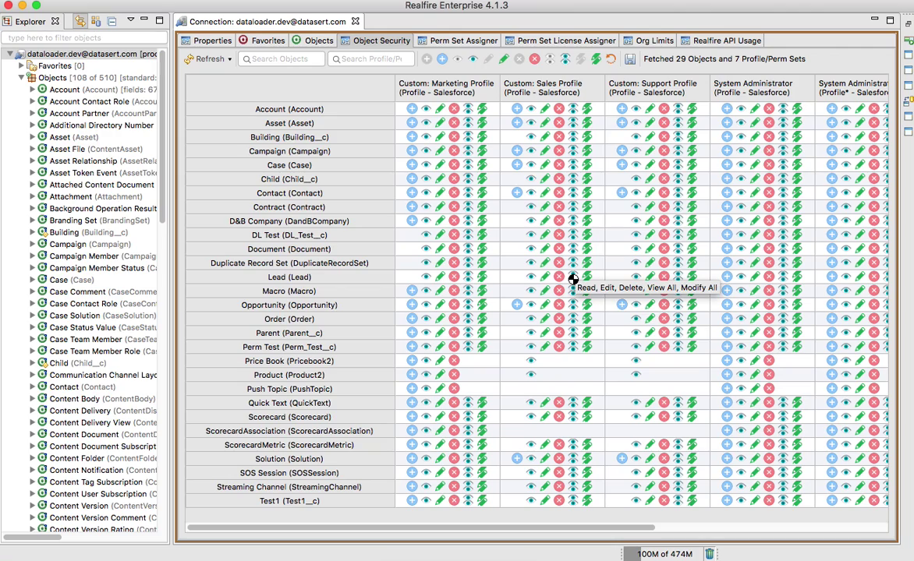